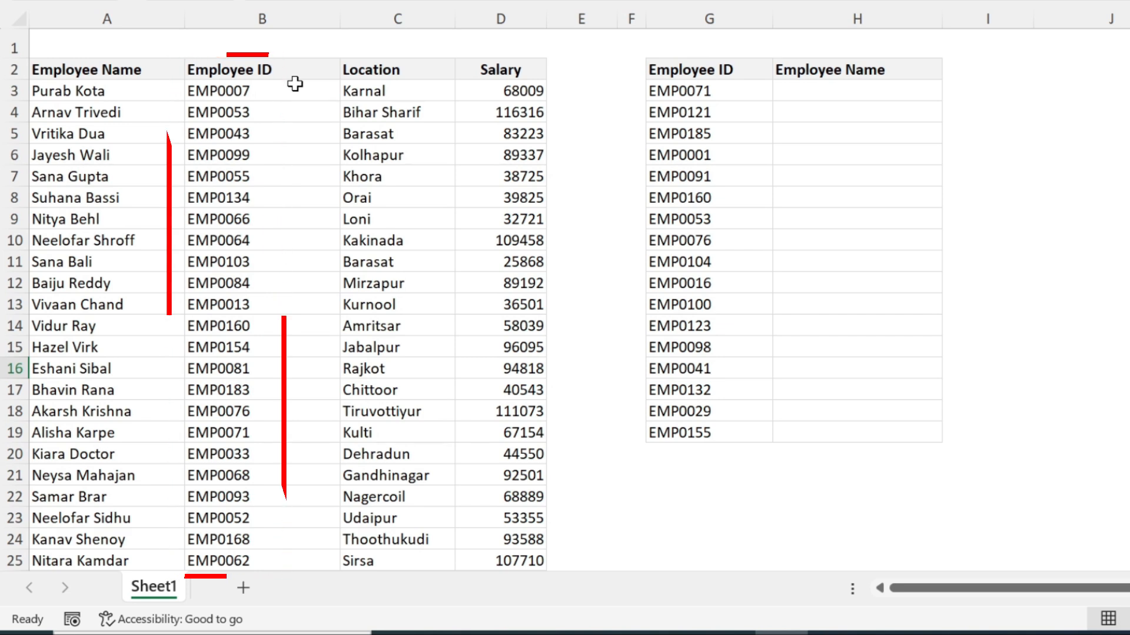
pyautogui.moveTo(708, 89); pyautogui.dragTo(689, 433)
pyautogui.moveTo(827, 94); pyautogui.dragTo(849, 428)
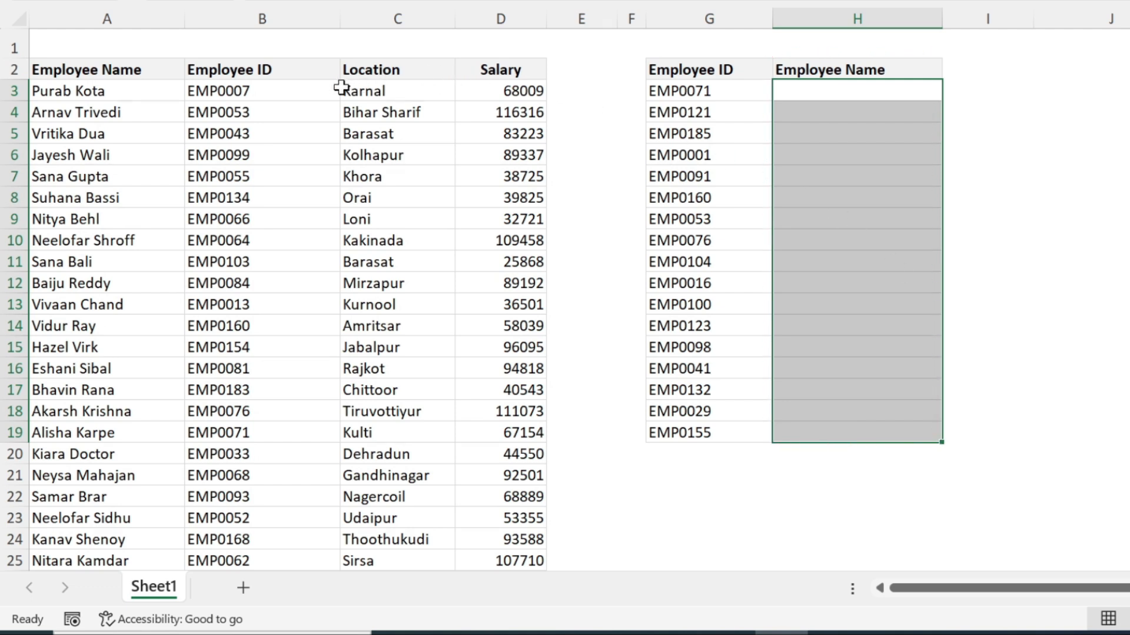
pyautogui.click(318, 91)
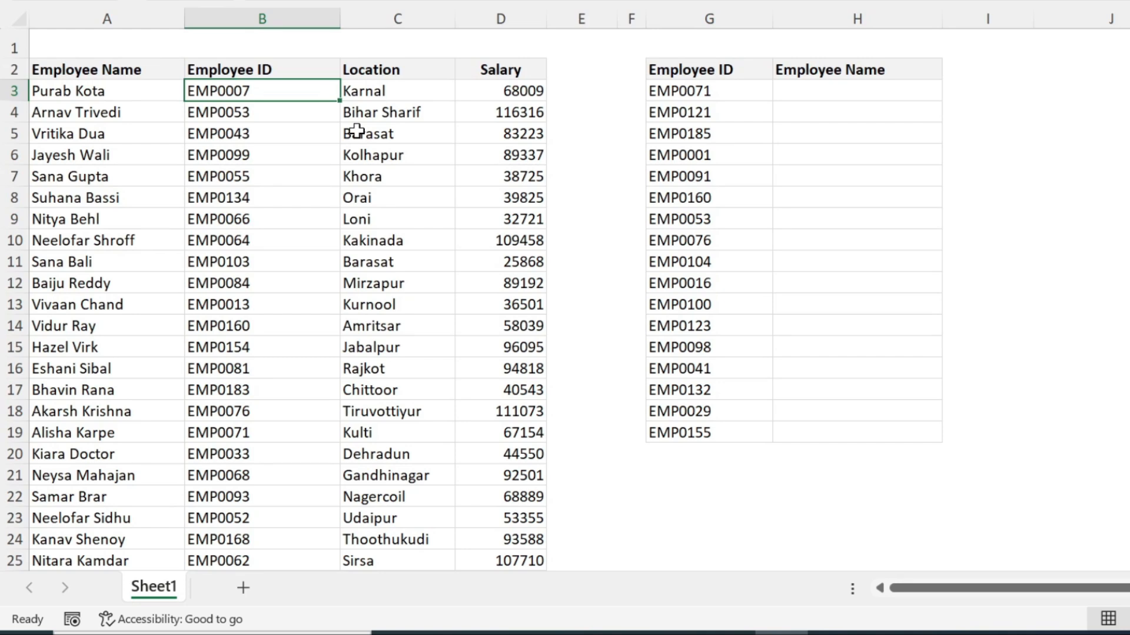
pyautogui.click(807, 98)
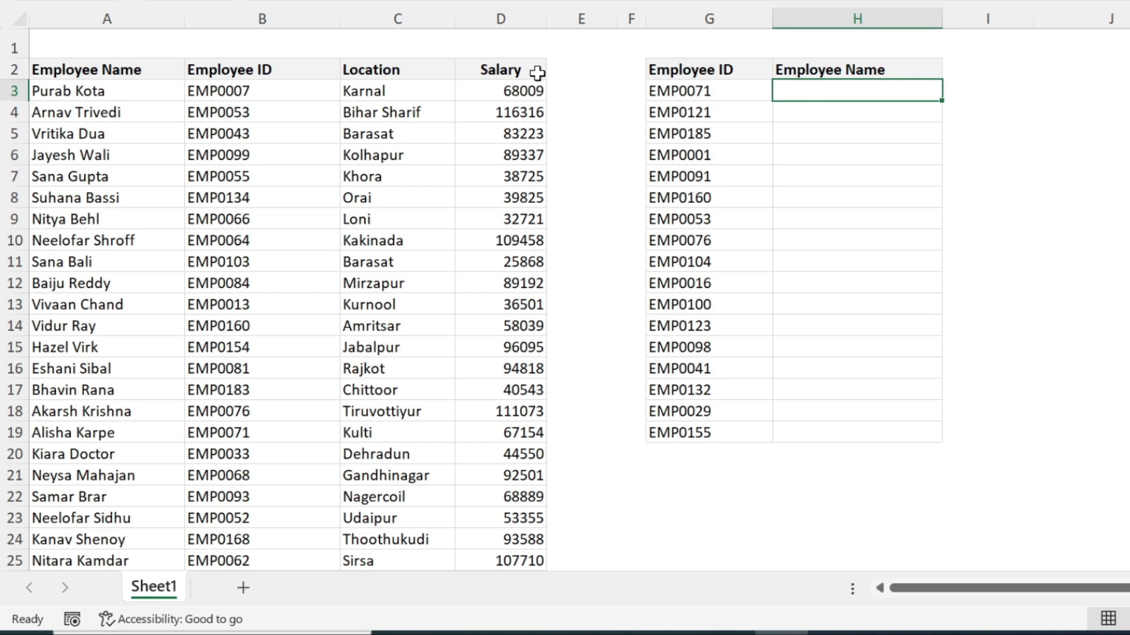
# - Number the Employee Name, Employee ID, Location and Salary columns 1, 2, 3 and 4 in cells A1 to D1
pyautogui.click(156, 40)
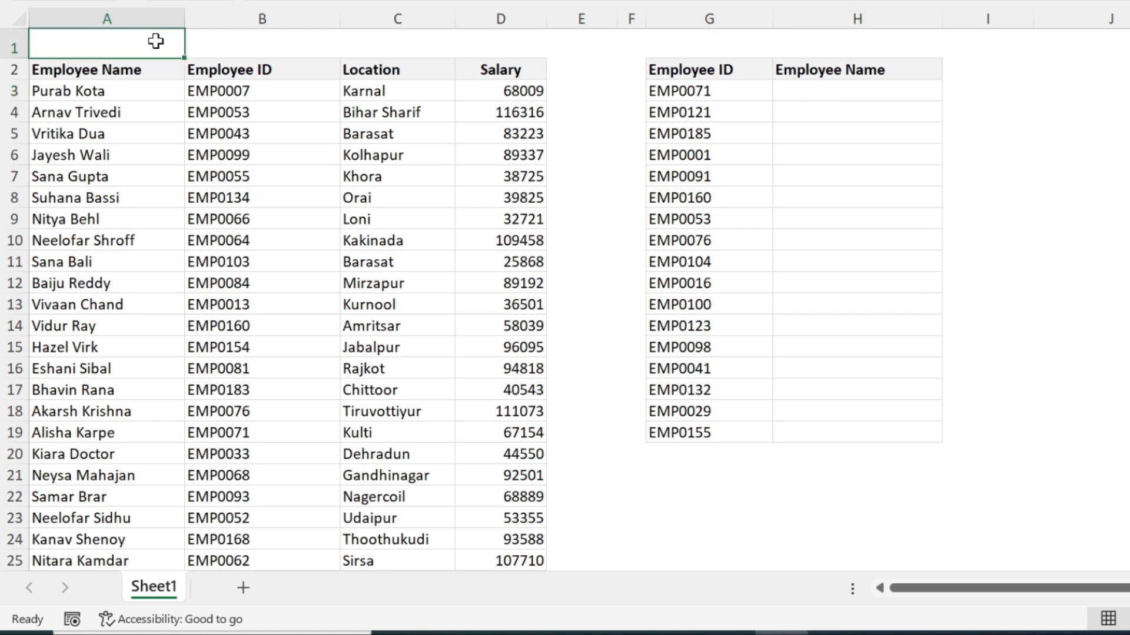
pyautogui.write('1')
pyautogui.press('Tab')
pyautogui.write('2')
pyautogui.press('Tab')
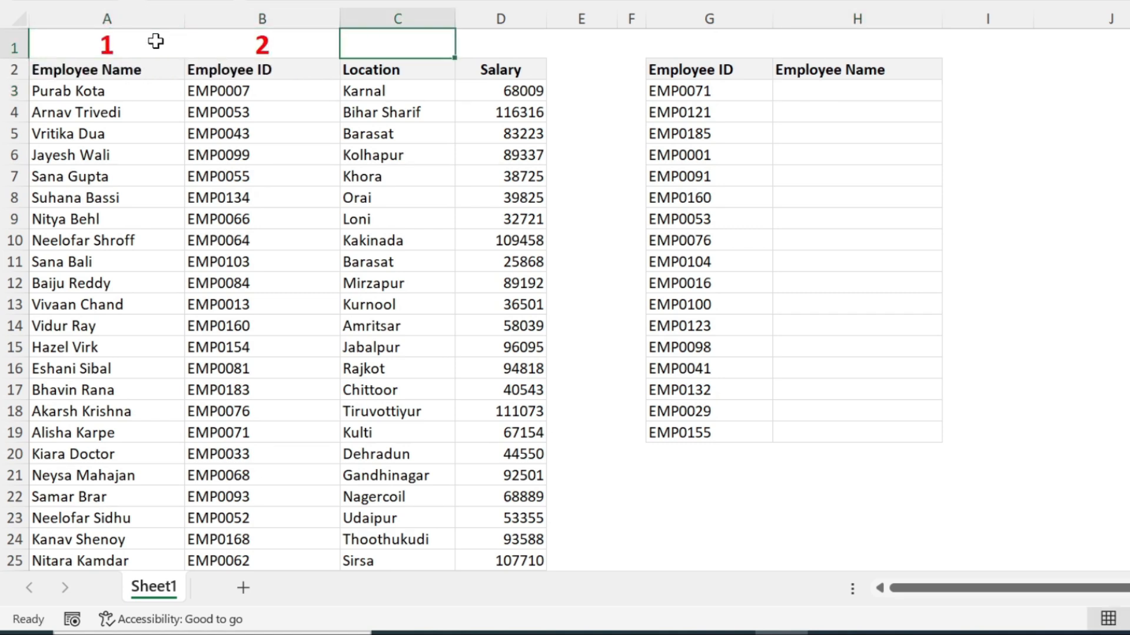
pyautogui.write('3')
pyautogui.press('Tab')
pyautogui.write('4')
pyautogui.press('Tab')
# - Begin a VLOOKUP formula in H3 with G3 as the lookup value
pyautogui.click(799, 90)
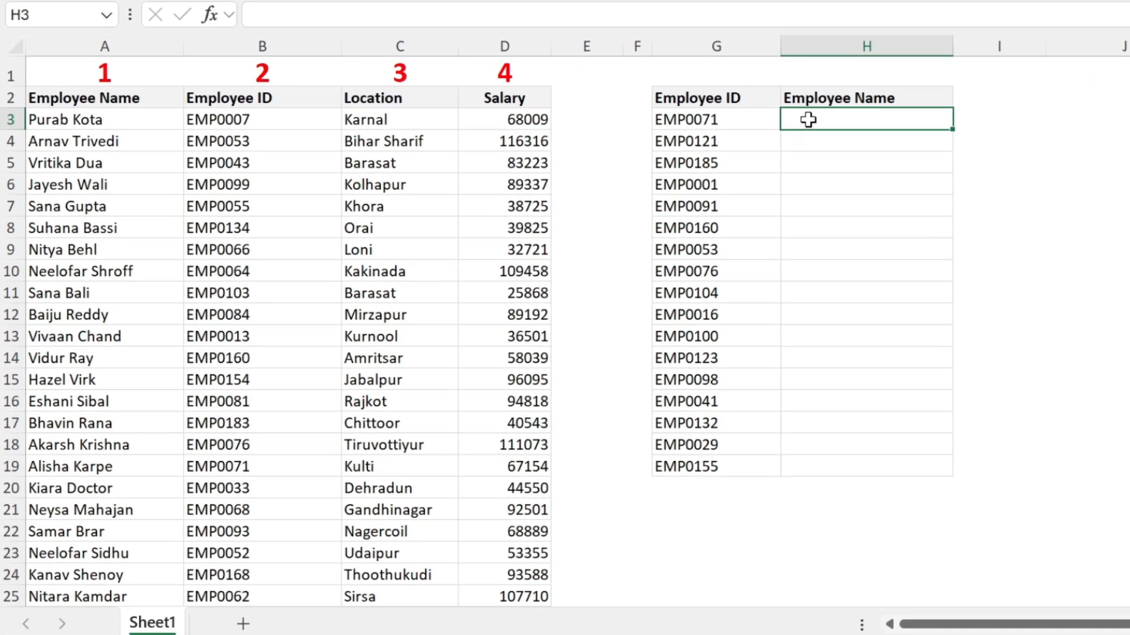
pyautogui.write('=vlo')
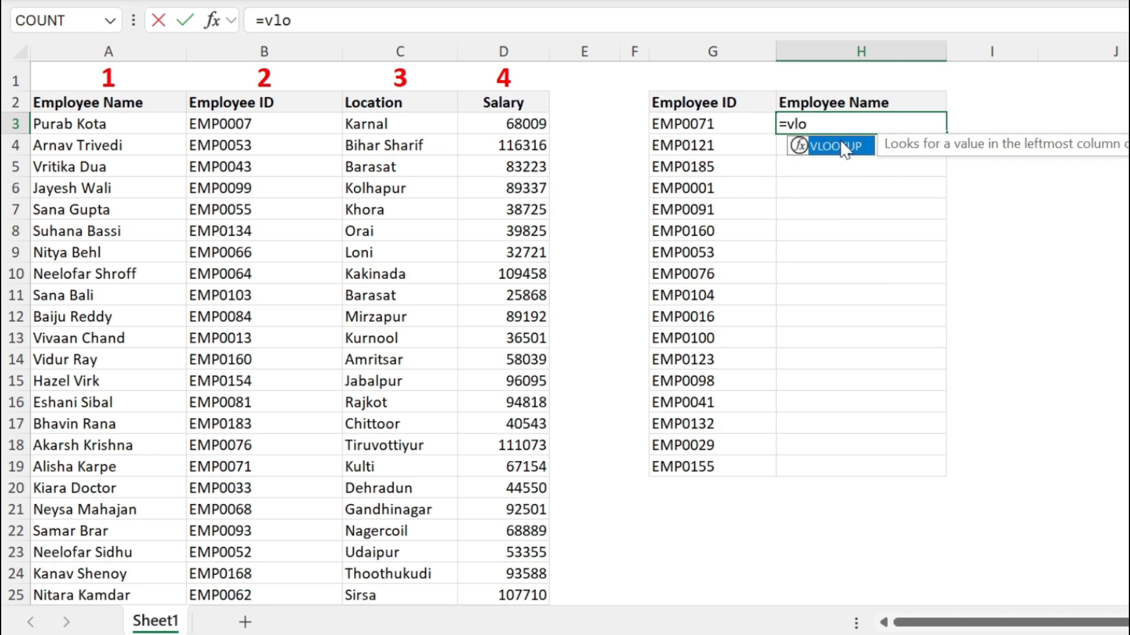
pyautogui.doubleClick(845, 149)
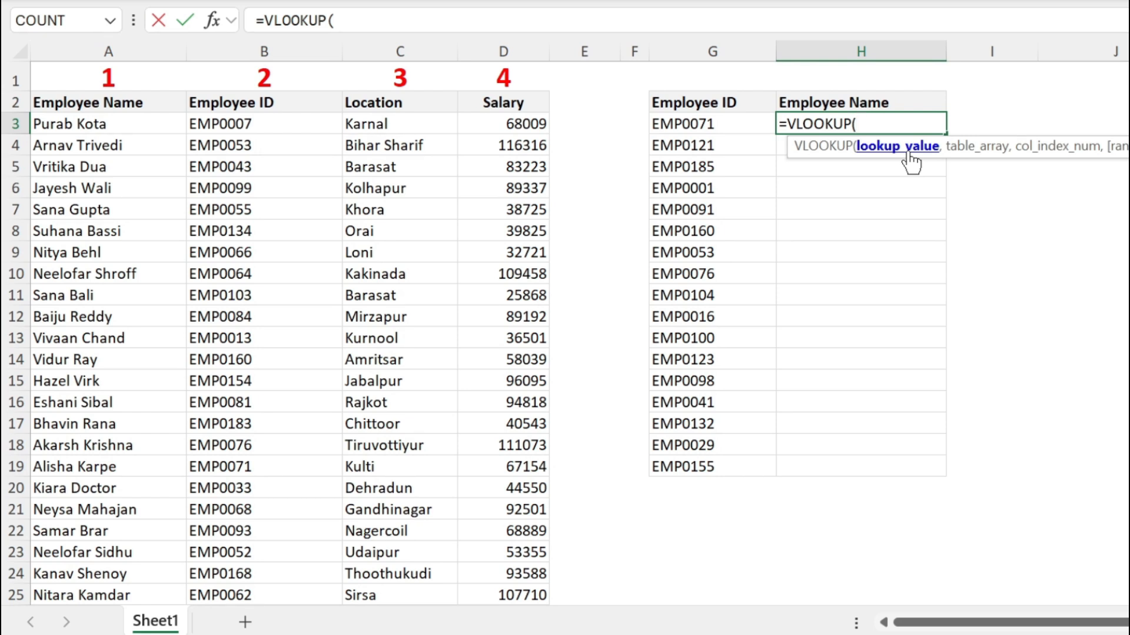
pyautogui.click(729, 125)
pyautogui.write(',')
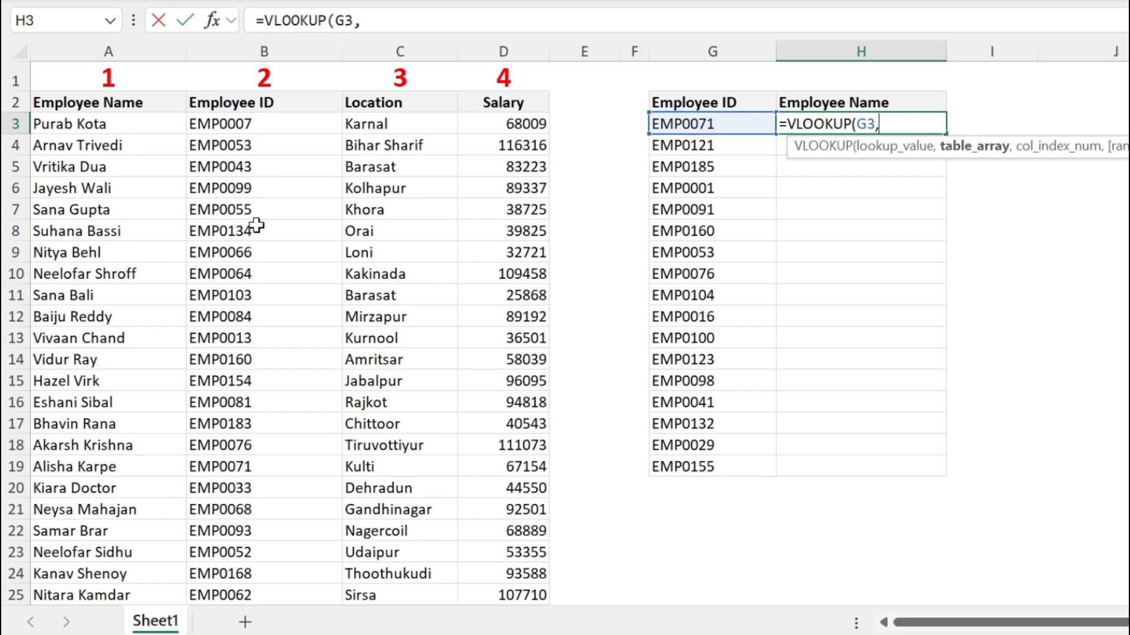
# - Set the VLOOKUP table array to the whole employee table including headers, as the absolute range $A$2:$D$202
pyautogui.click(111, 119)
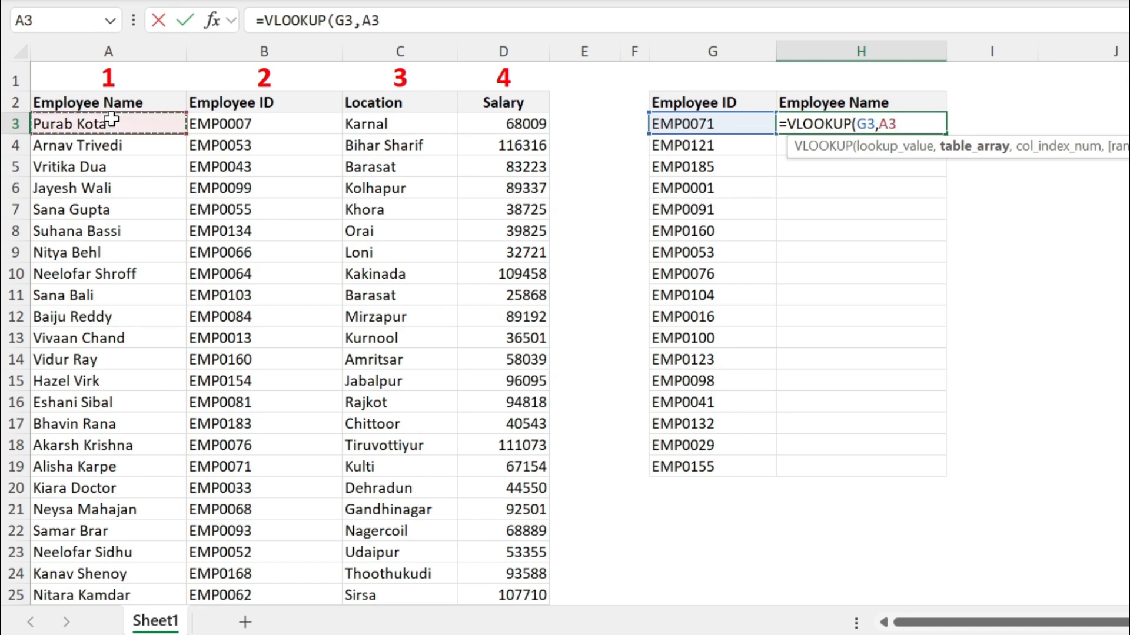
pyautogui.press('Up')
pyautogui.hotkey('shift', 'Right')
pyautogui.hotkey('shift', 'Right')
pyautogui.hotkey('shift', 'Right')
pyautogui.hotkey('ctrl', 'shift', 'Down')
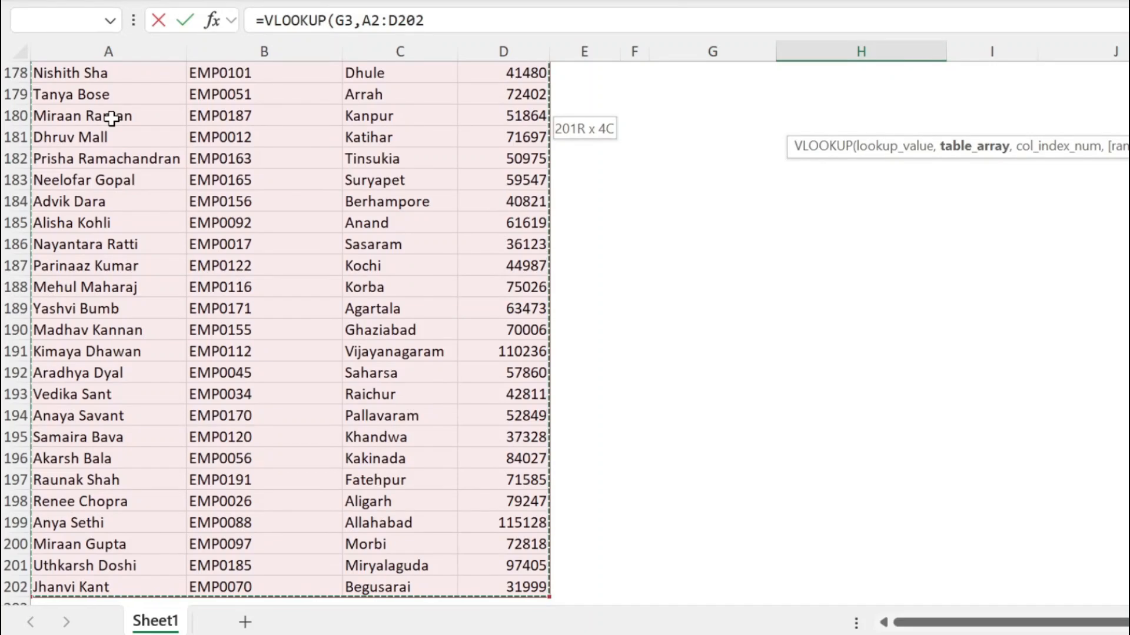
pyautogui.press('F4')
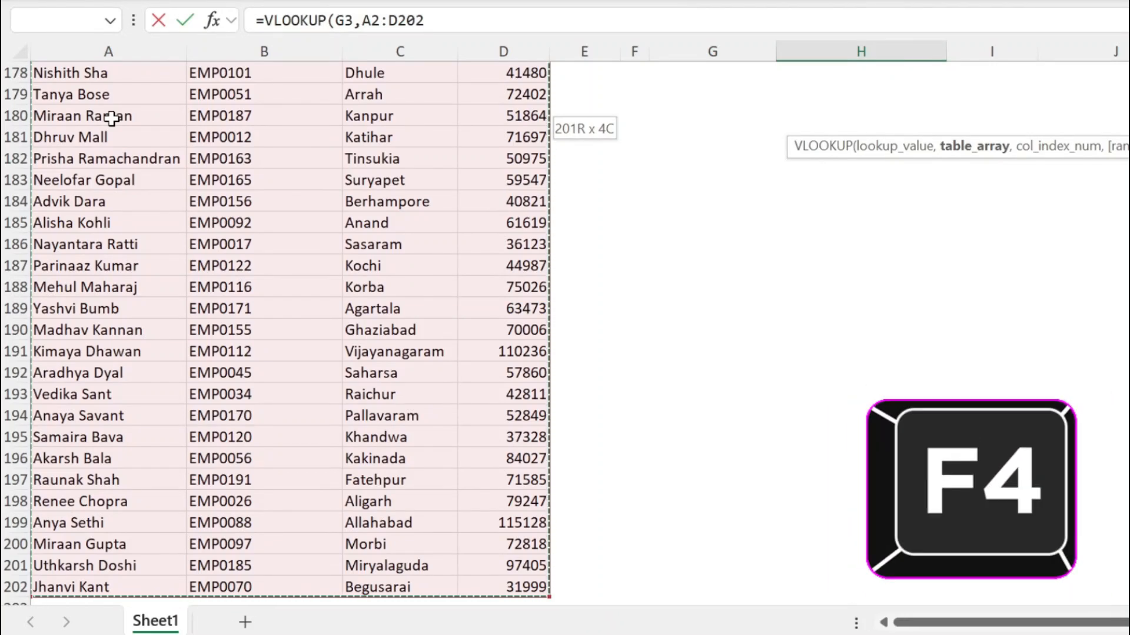
pyautogui.press('F4')
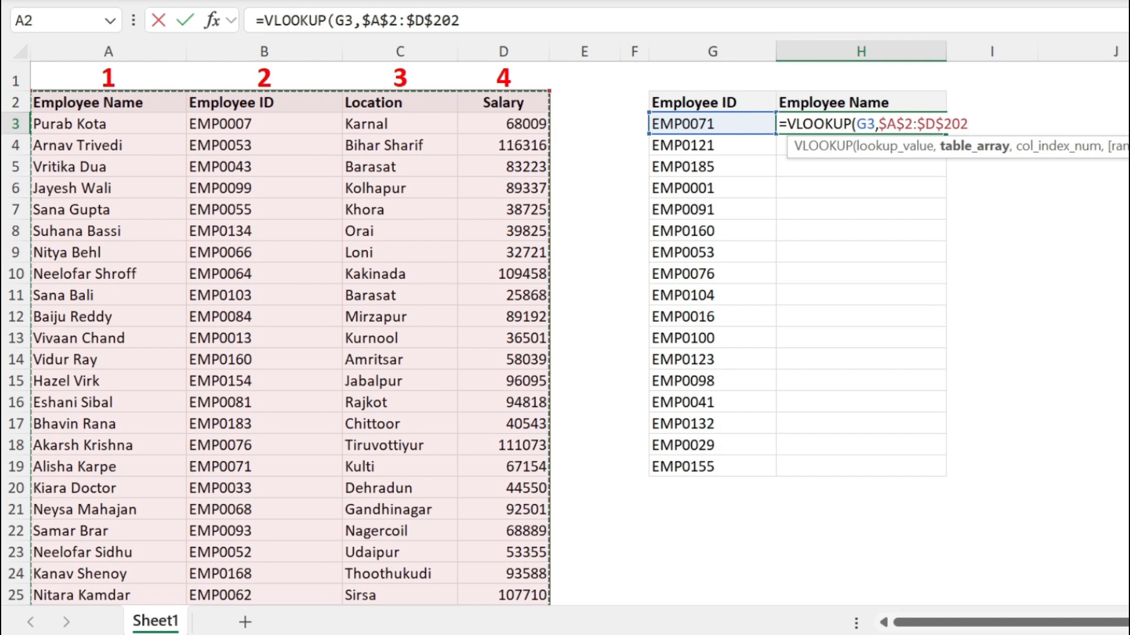
# - Cut the range reference $A$2:$D$202 out of the formula in H3
pyautogui.hotkey('shift', 'Left')
pyautogui.hotkey('shift', 'Left')
pyautogui.hotkey('shift', 'Left')
pyautogui.hotkey('shift', 'Left')
pyautogui.hotkey('shift', 'Left')
pyautogui.hotkey('shift', 'Left')
pyautogui.hotkey('shift', 'Left')
pyautogui.hotkey('shift', 'Left')
pyautogui.hotkey('shift', 'Left')
pyautogui.hotkey('shift', 'Left')
pyautogui.hotkey('shift', 'Left')
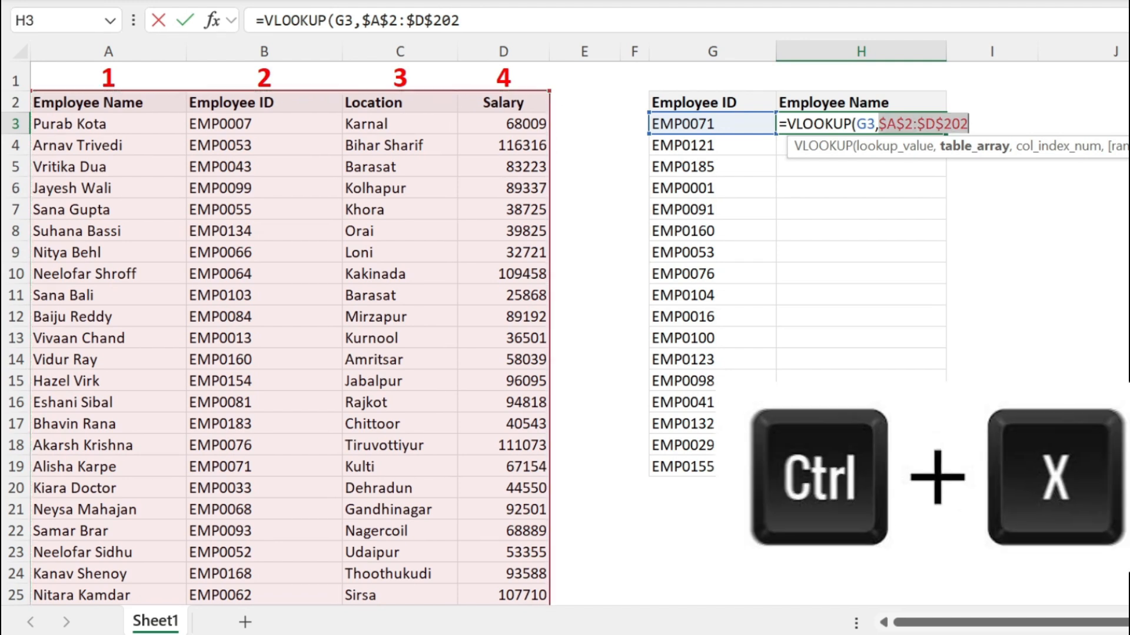
pyautogui.hotkey('ctrl', 'x')
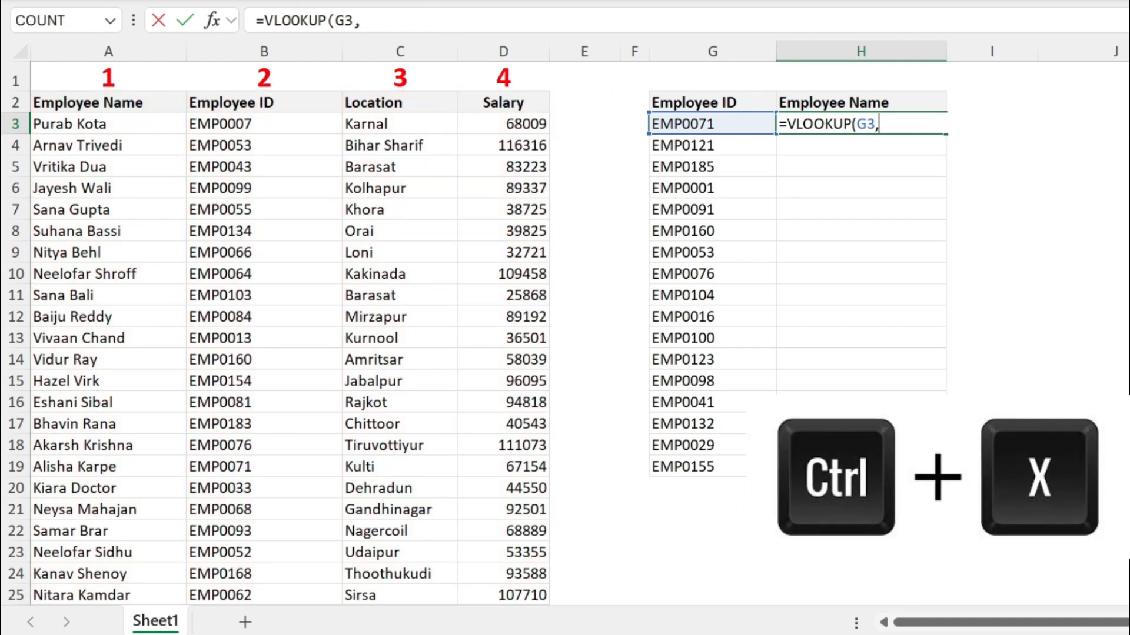
# - Delete the remaining VLOOKUP text from H3 so the cell is empty
pyautogui.press('BackSpace')
pyautogui.press('BackSpace')
pyautogui.press('BackSpace')
pyautogui.press('BackSpace')
pyautogui.press('BackSpace')
pyautogui.press('BackSpace')
pyautogui.press('BackSpace')
pyautogui.press('BackSpace')
pyautogui.press('BackSpace')
pyautogui.press('BackSpace')
pyautogui.press('BackSpace')
pyautogui.press('BackSpace')
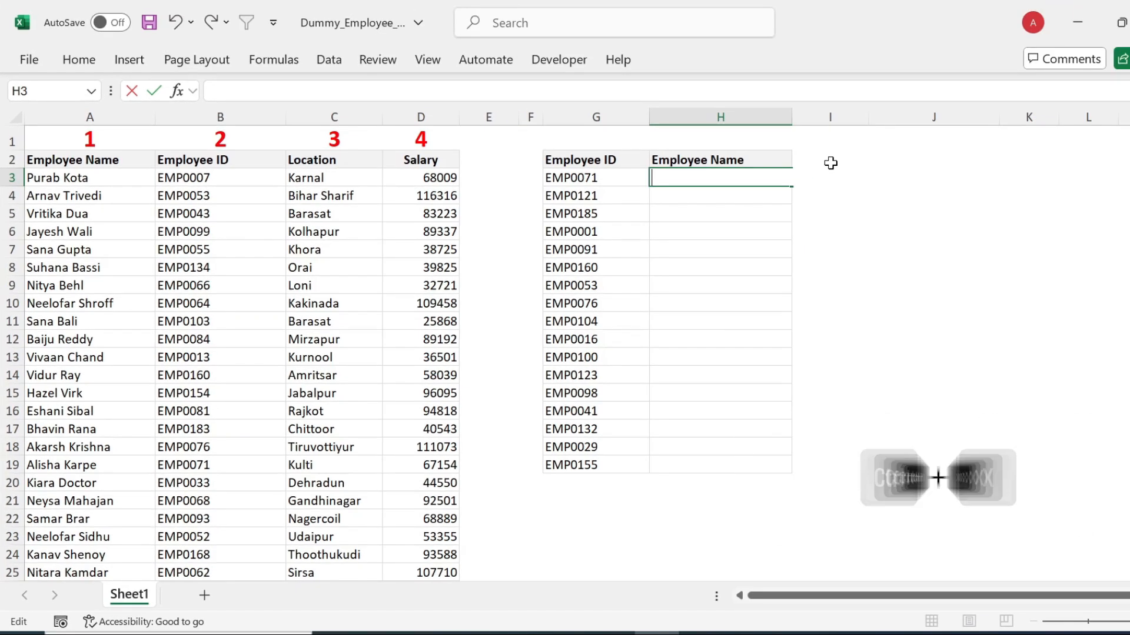
# - Begin a CHOOSECOLS formula in I2 and paste the cut range $A$2:$D$202 as its array
pyautogui.click(828, 158)
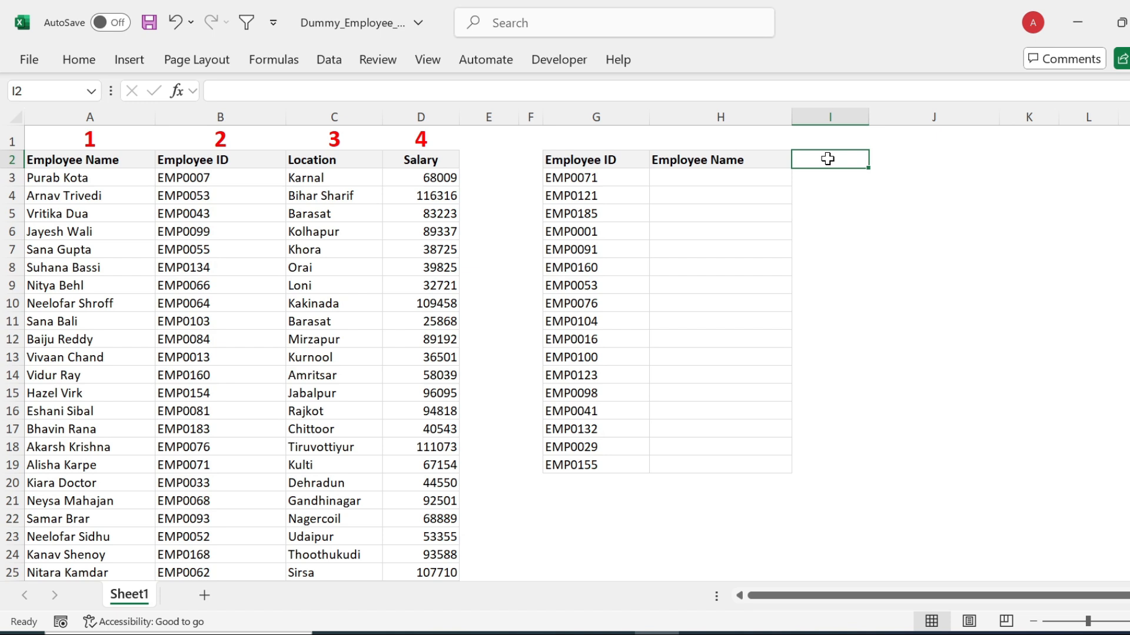
pyautogui.write('=choo')
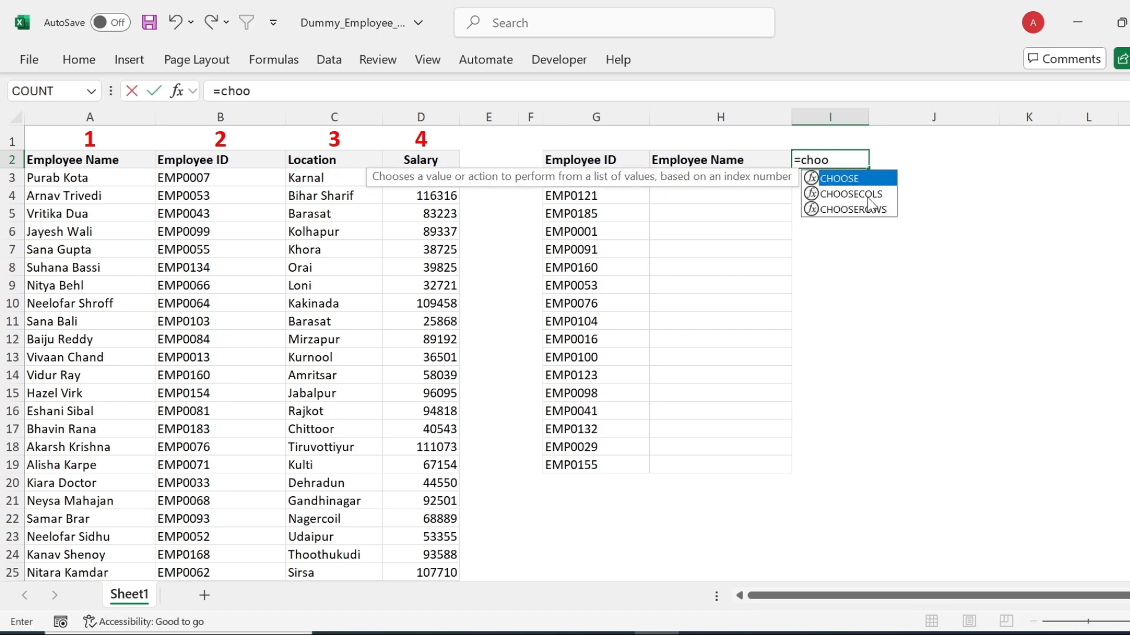
pyautogui.doubleClick(864, 195)
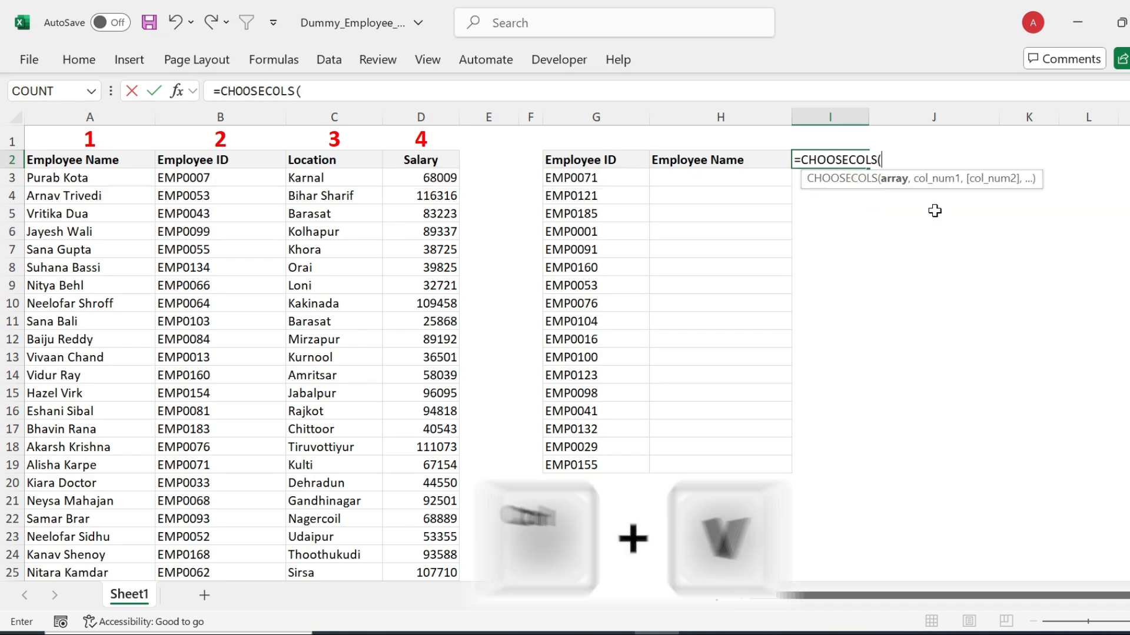
pyautogui.hotkey('ctrl', 'v')
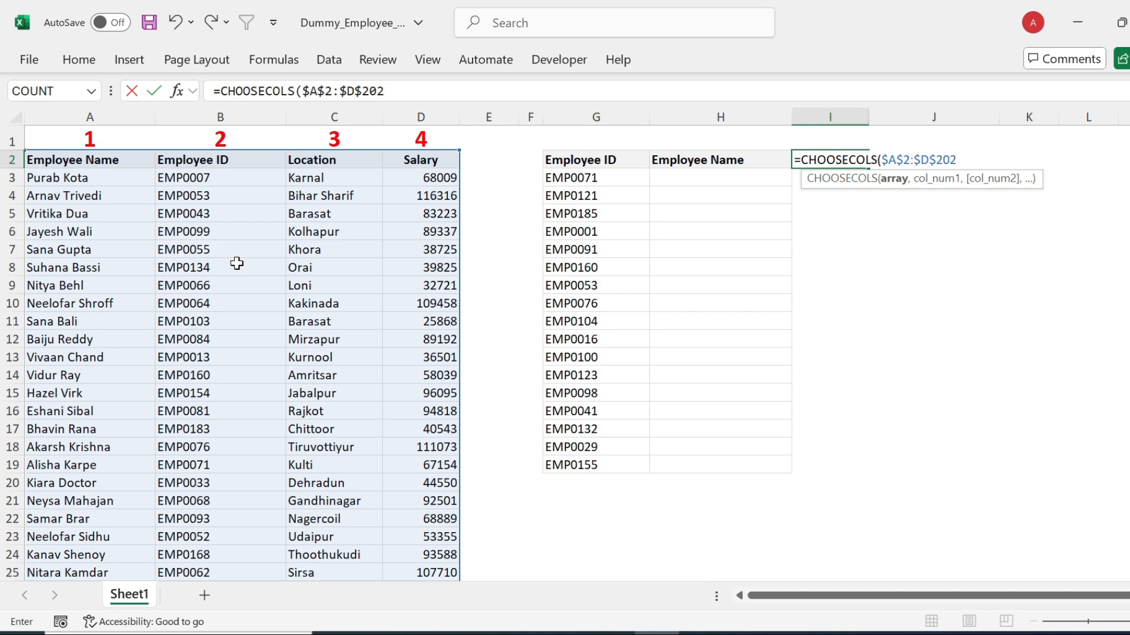
pyautogui.write(',')
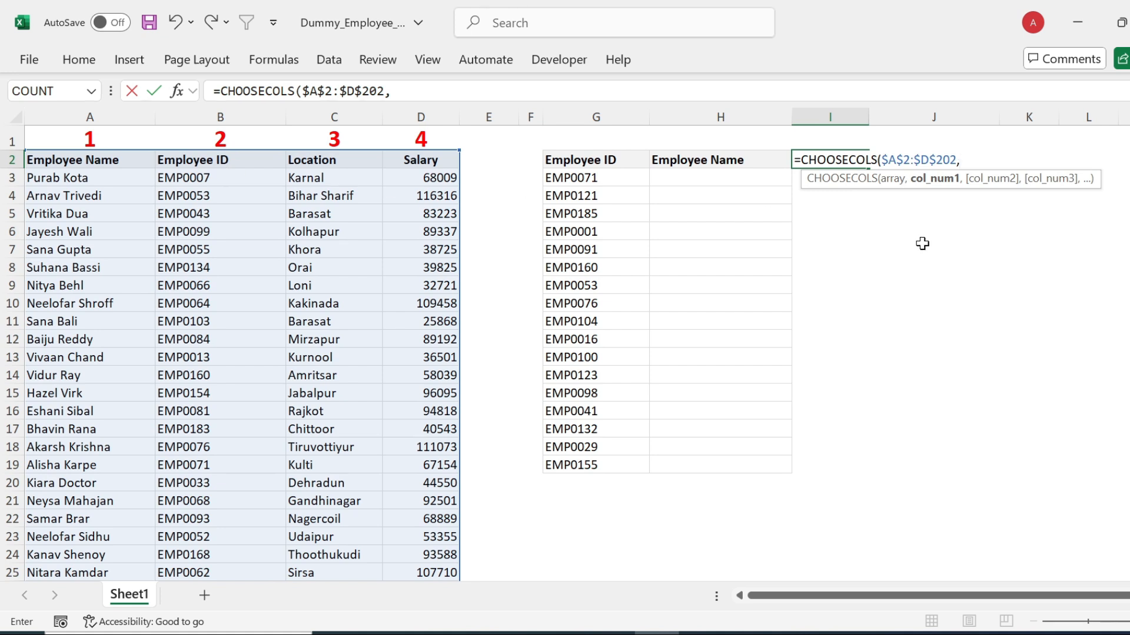
# - Give CHOOSECOLS the column order 2,1,3,4 and enter the formula
pyautogui.write('2,')
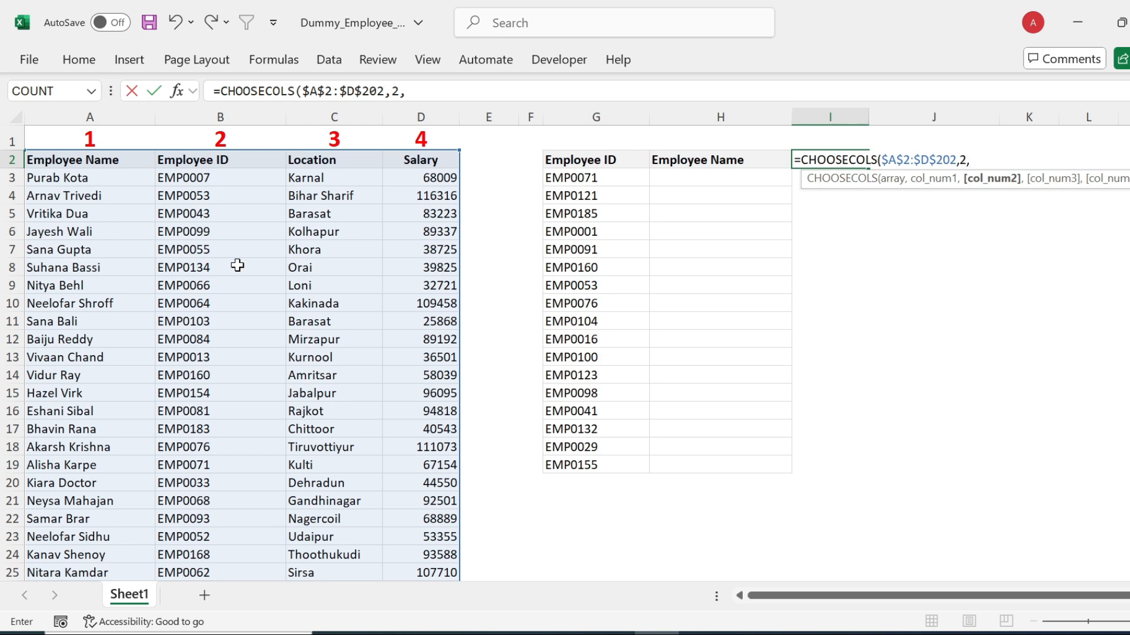
pyautogui.write('1,')
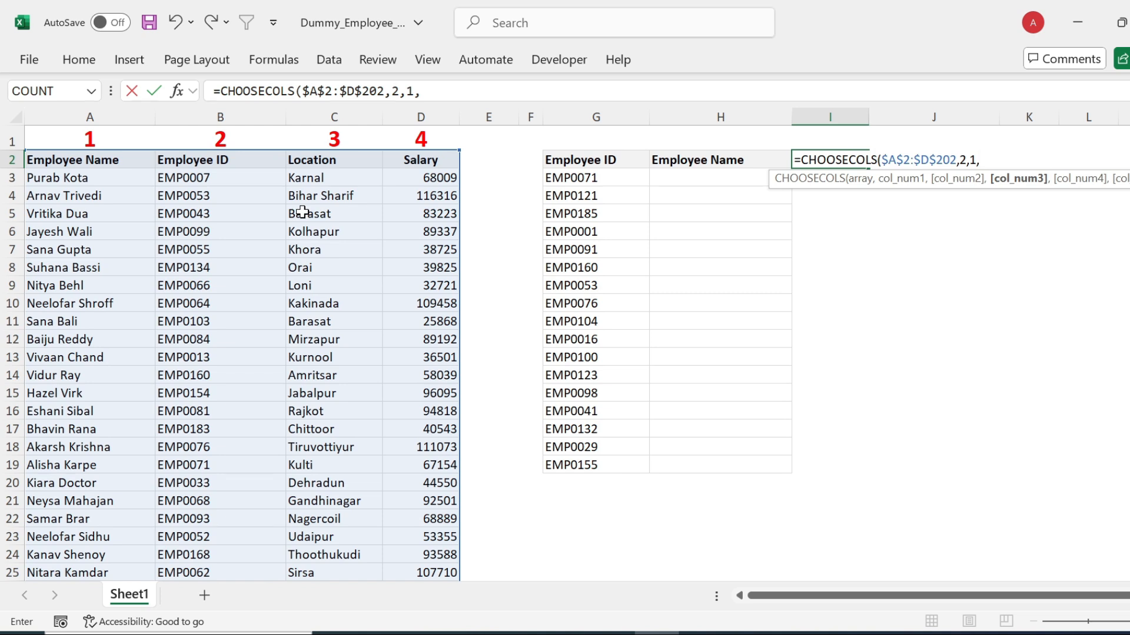
pyautogui.write('3,')
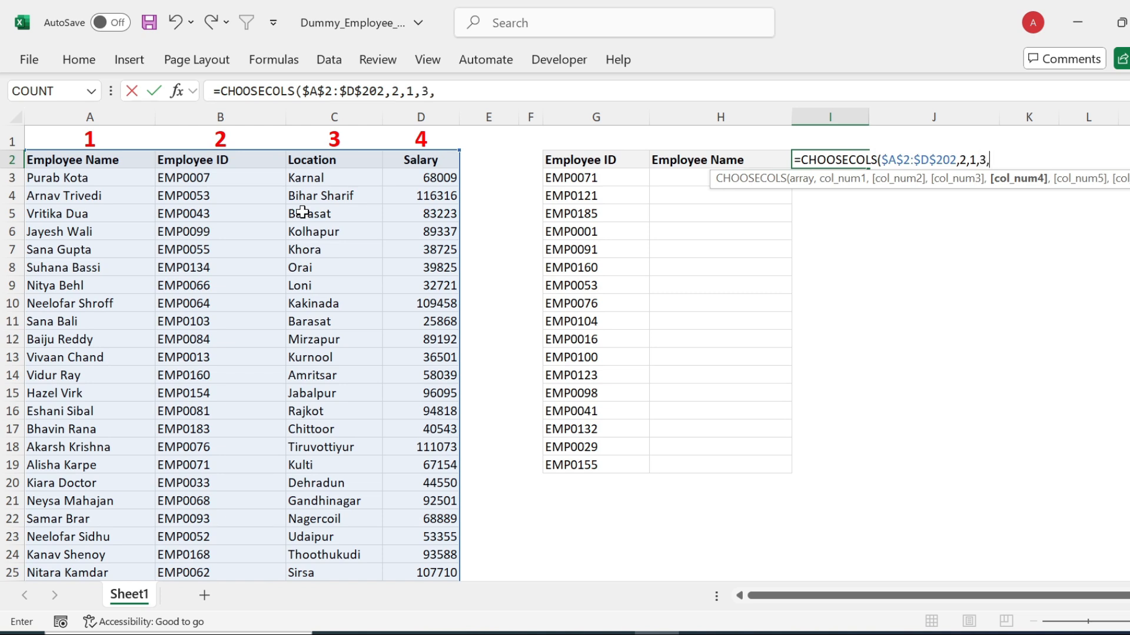
pyautogui.write('4')
pyautogui.write(')')
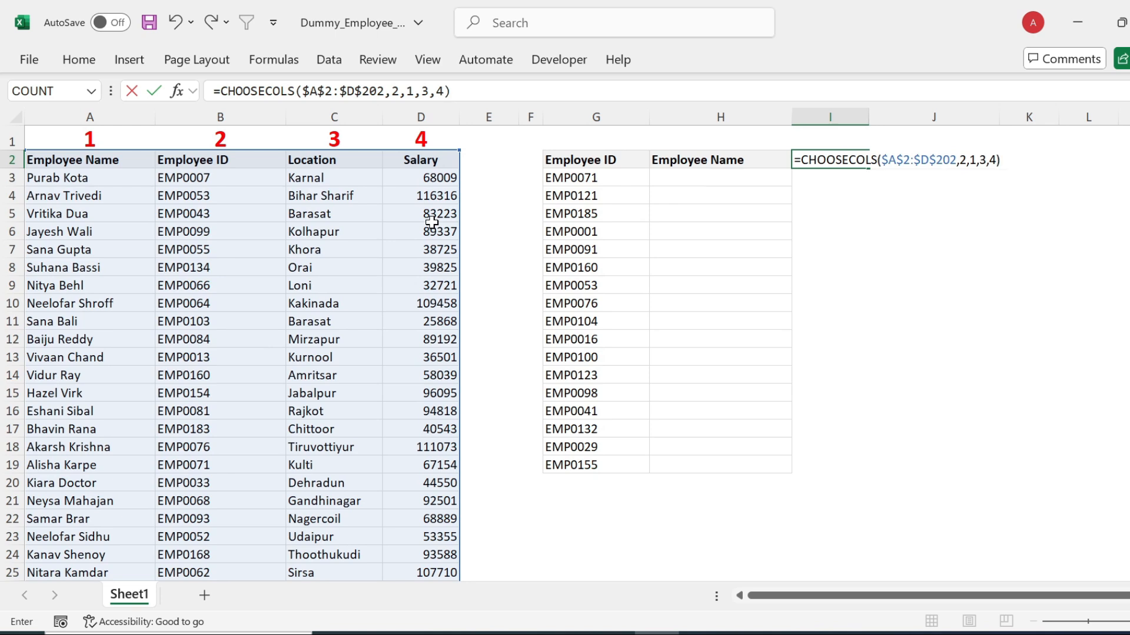
pyautogui.press('Return')
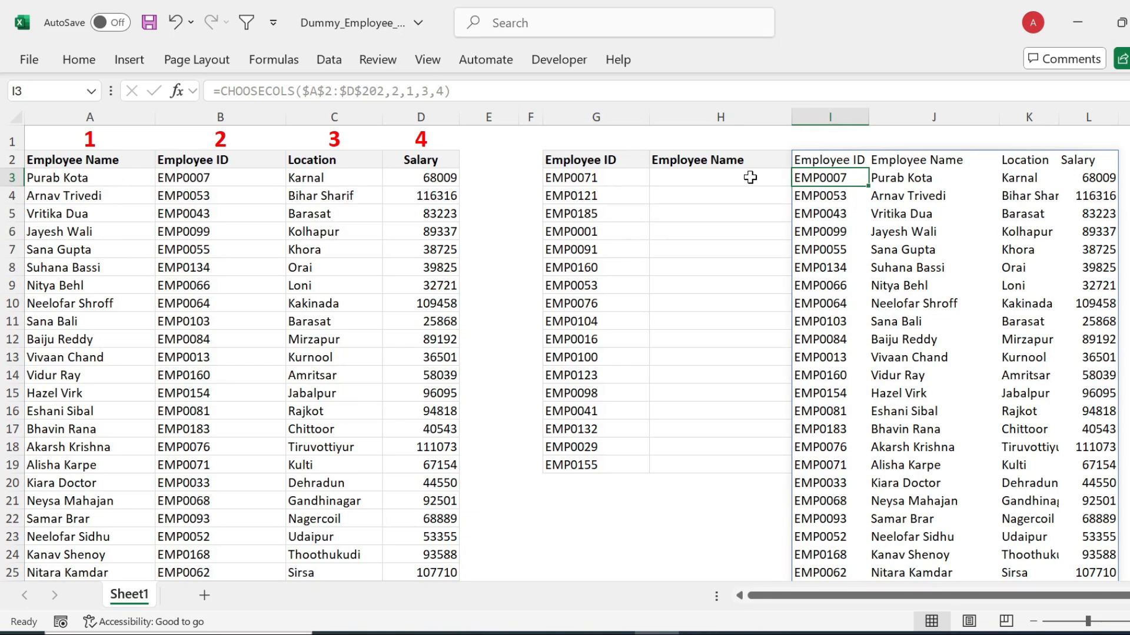
# - Copy the CHOOSECOLS expression from the formula in I2 without its equals sign, leaving the cell's formula intact
pyautogui.click(727, 249)
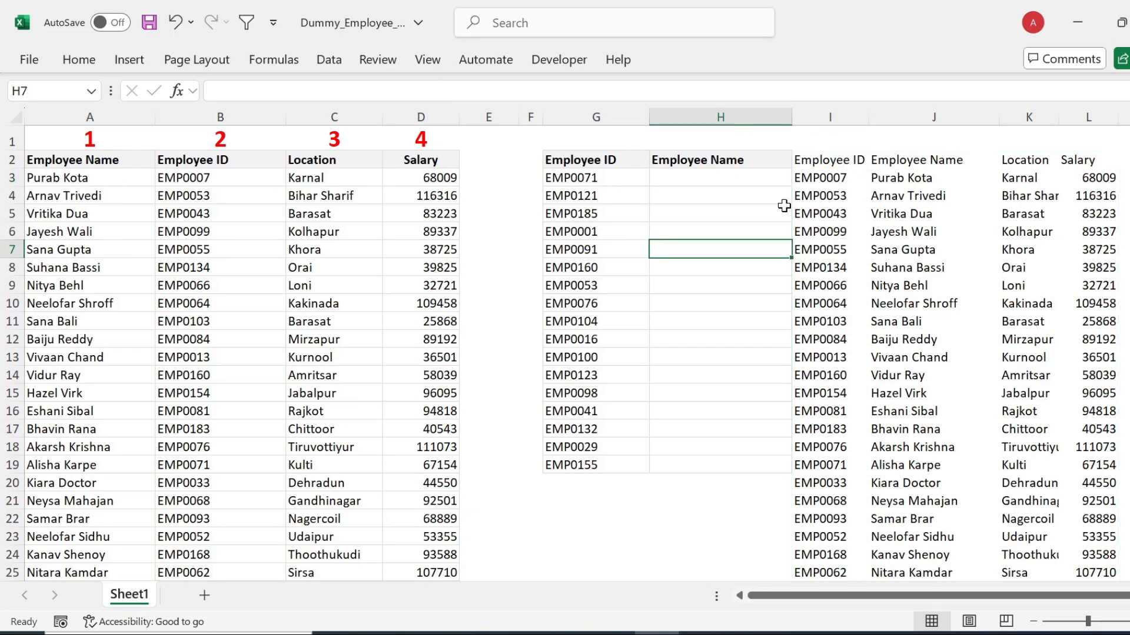
pyautogui.click(829, 159)
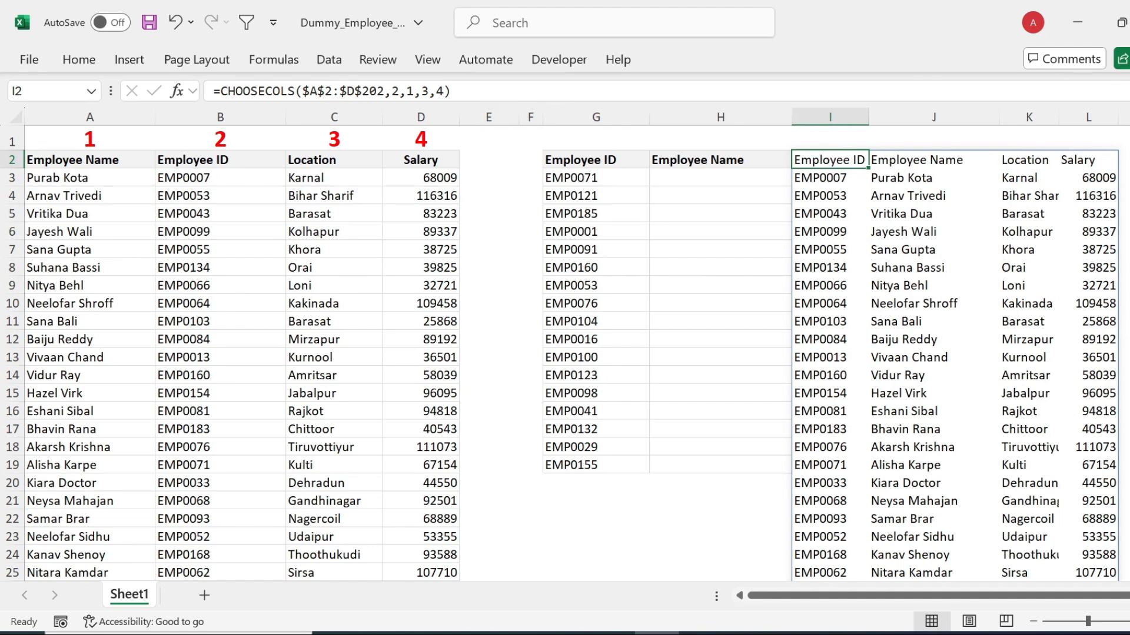
pyautogui.moveTo(449, 91); pyautogui.dragTo(221, 91)
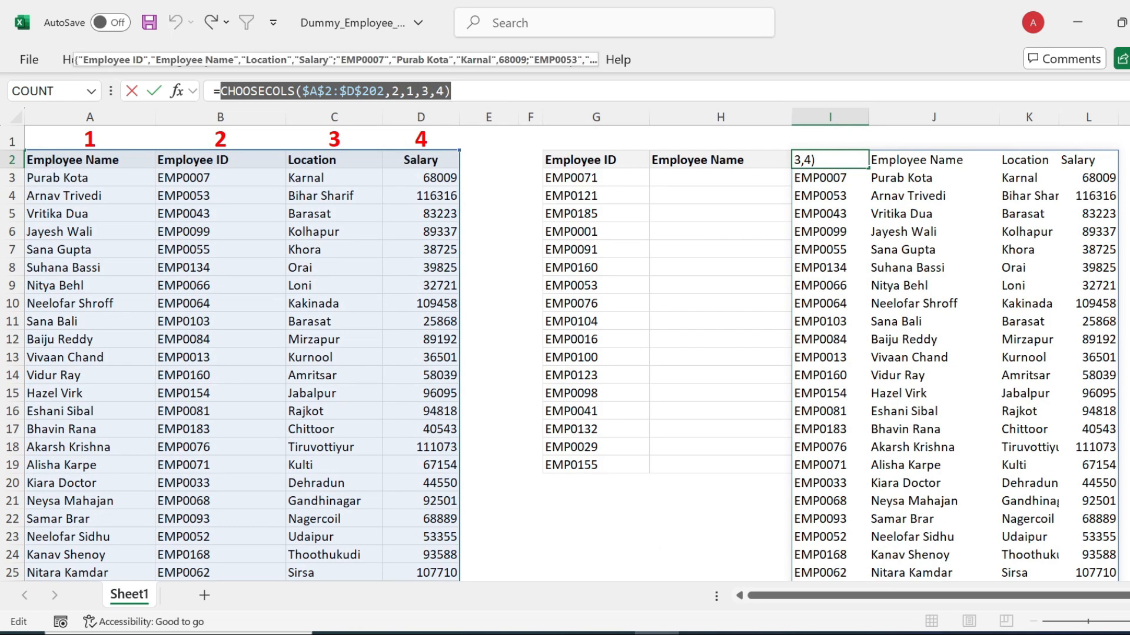
pyautogui.hotkey('ctrl', 'c')
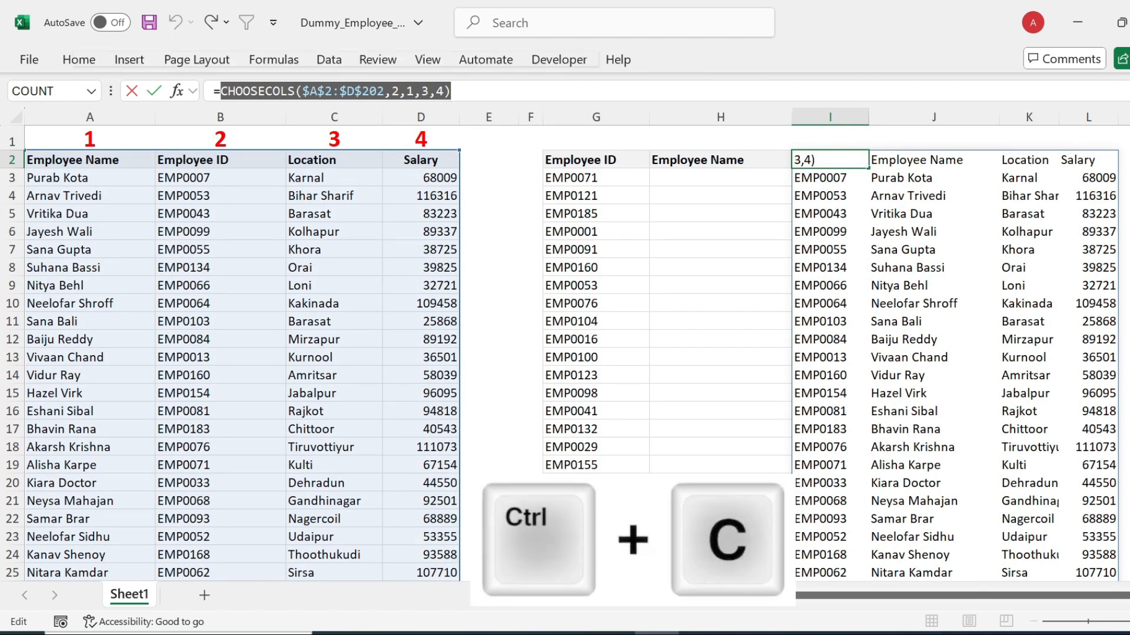
pyautogui.press('Return')
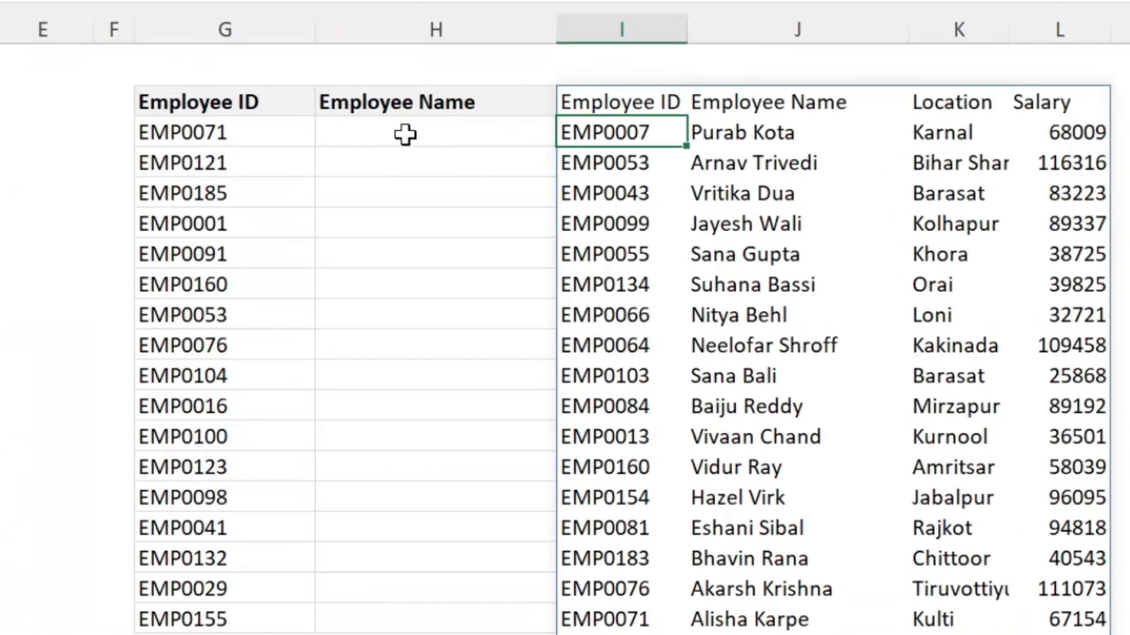
# - Begin a VLOOKUP formula in H3 with G3 as the lookup value and paste the copied CHOOSECOLS expression as its table array
pyautogui.click(405, 134)
pyautogui.write('=vlo')
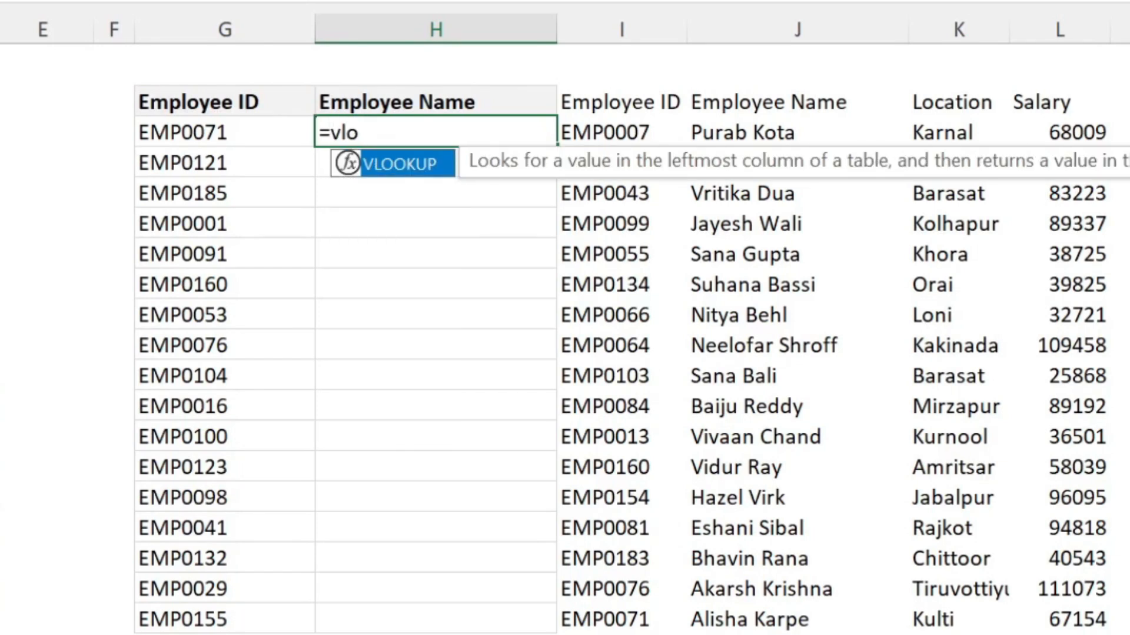
pyautogui.doubleClick(408, 165)
pyautogui.click(279, 135)
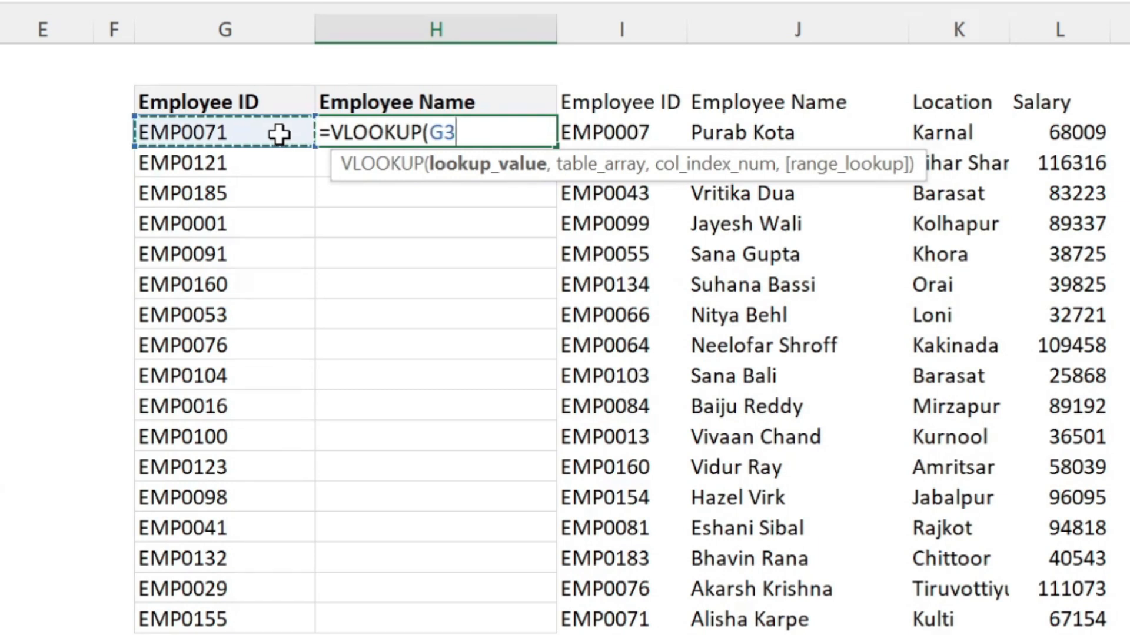
pyautogui.write(',')
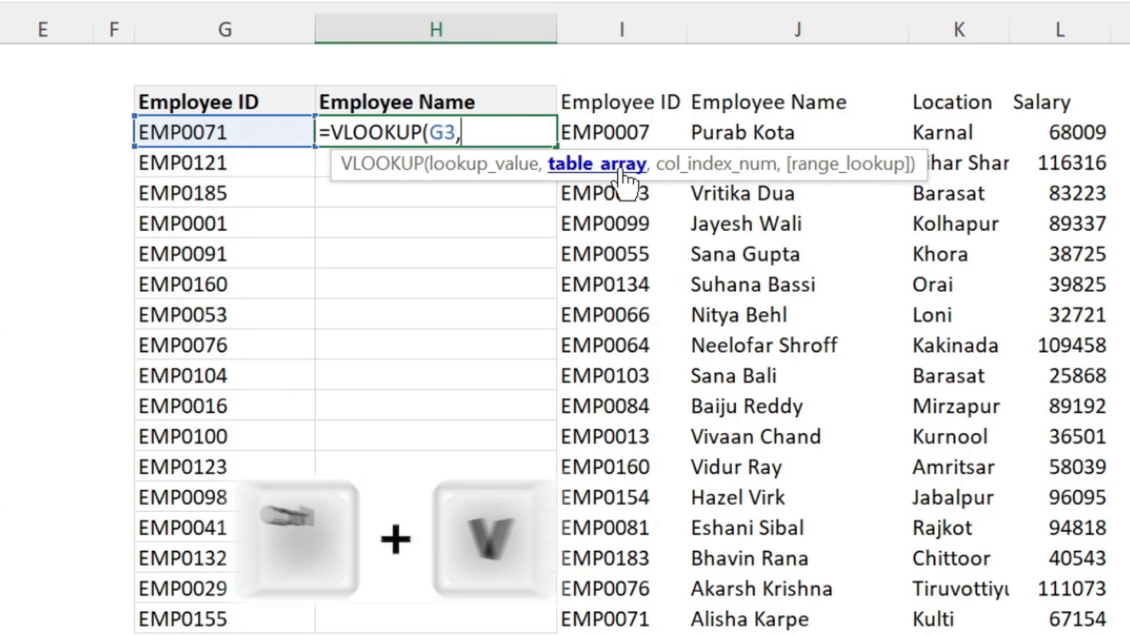
pyautogui.hotkey('ctrl', 'v')
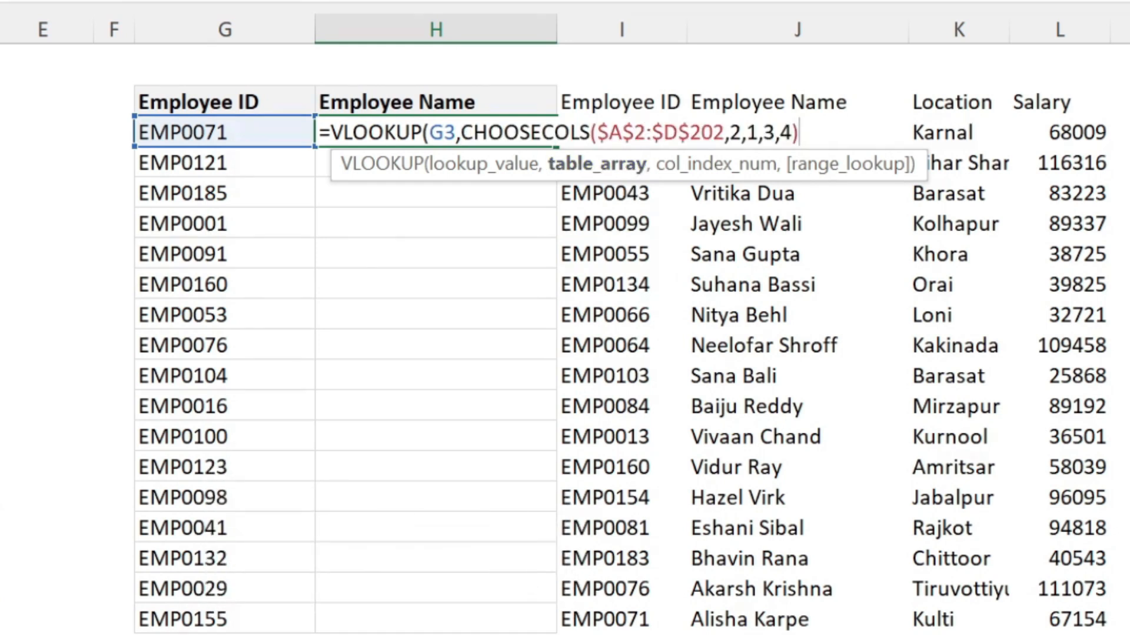
# - Complete the VLOOKUP in H3 with column index 2 and 0 for an exact match, and enter the formula
pyautogui.write(',')
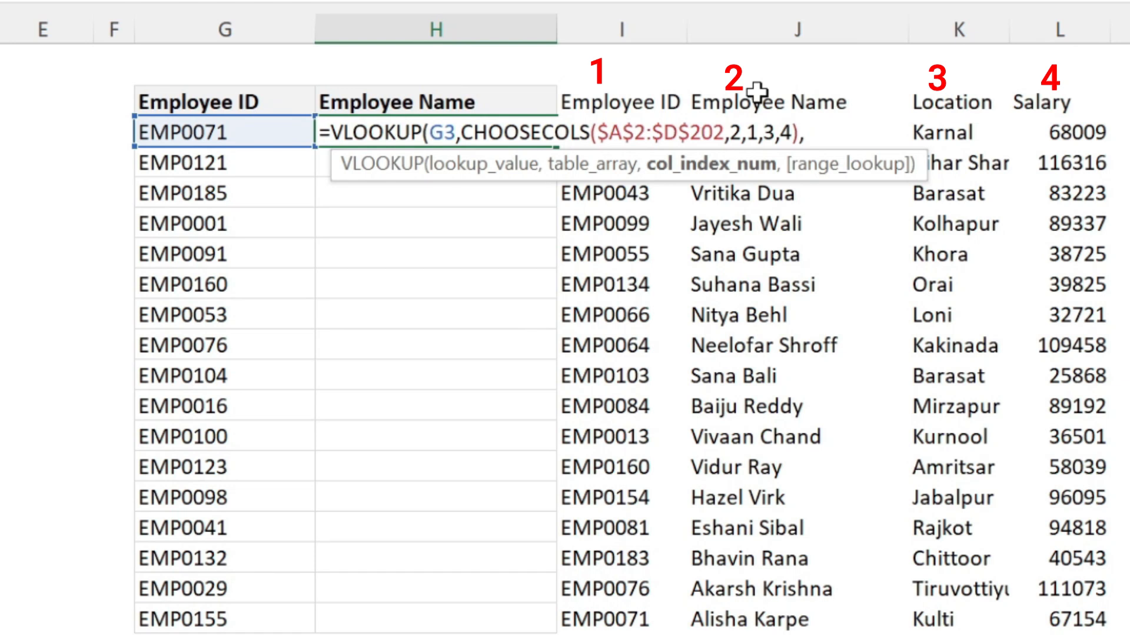
pyautogui.write('2,')
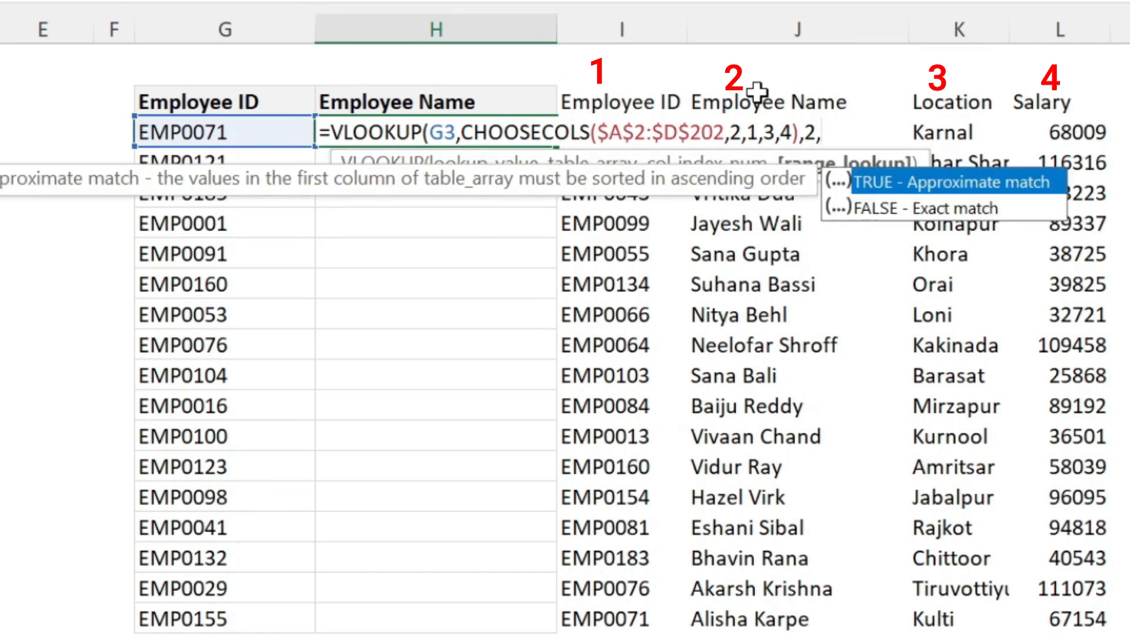
pyautogui.write('0')
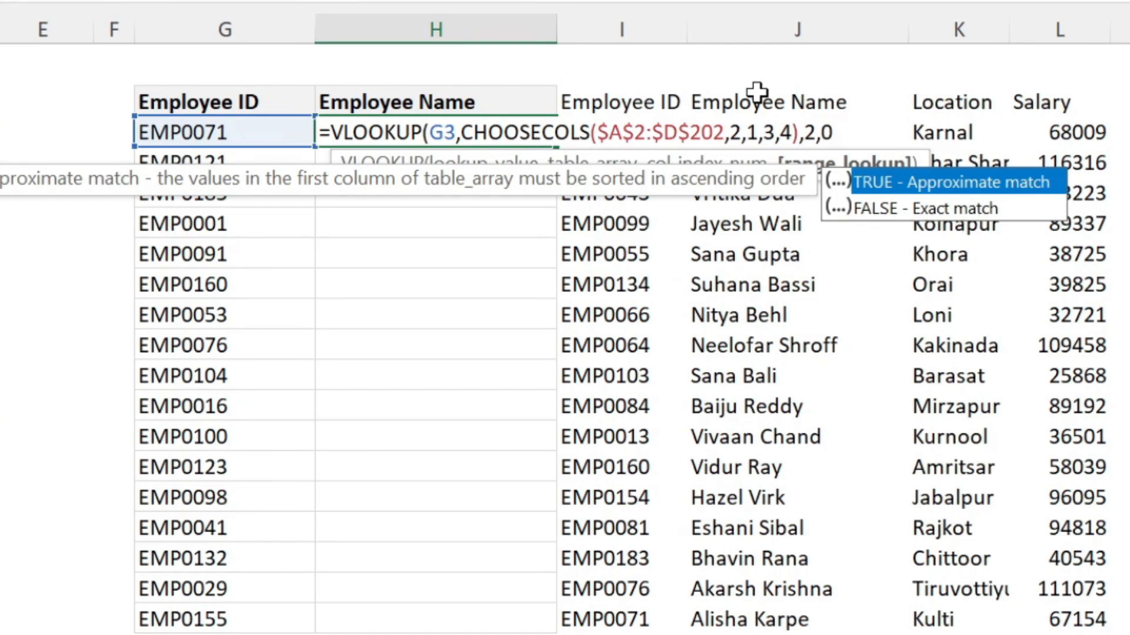
pyautogui.write(')')
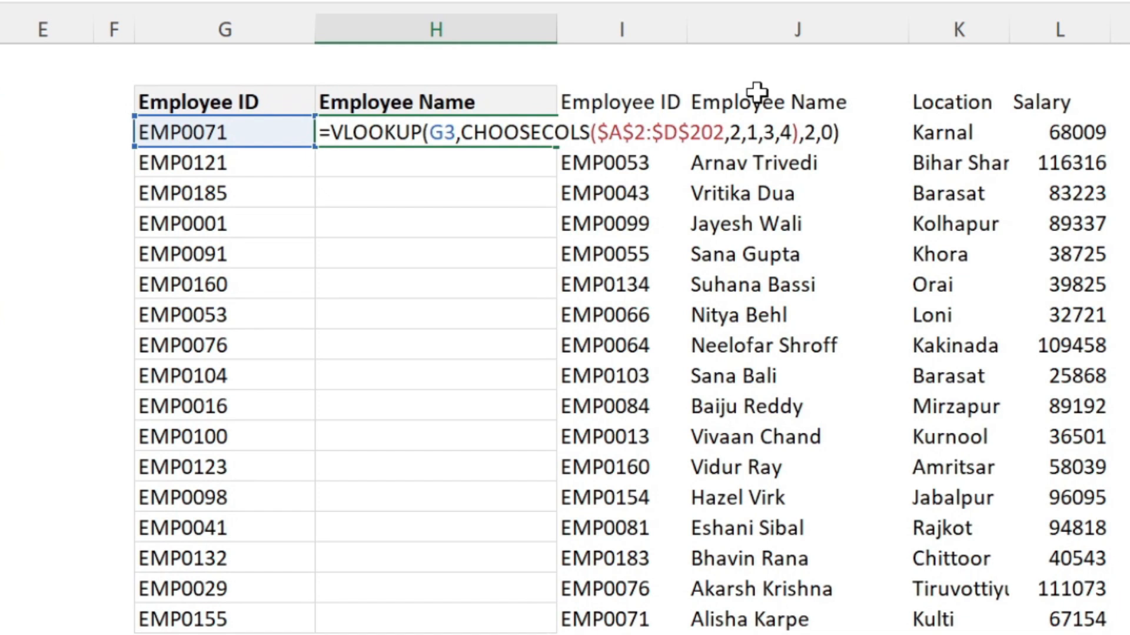
pyautogui.press('Return')
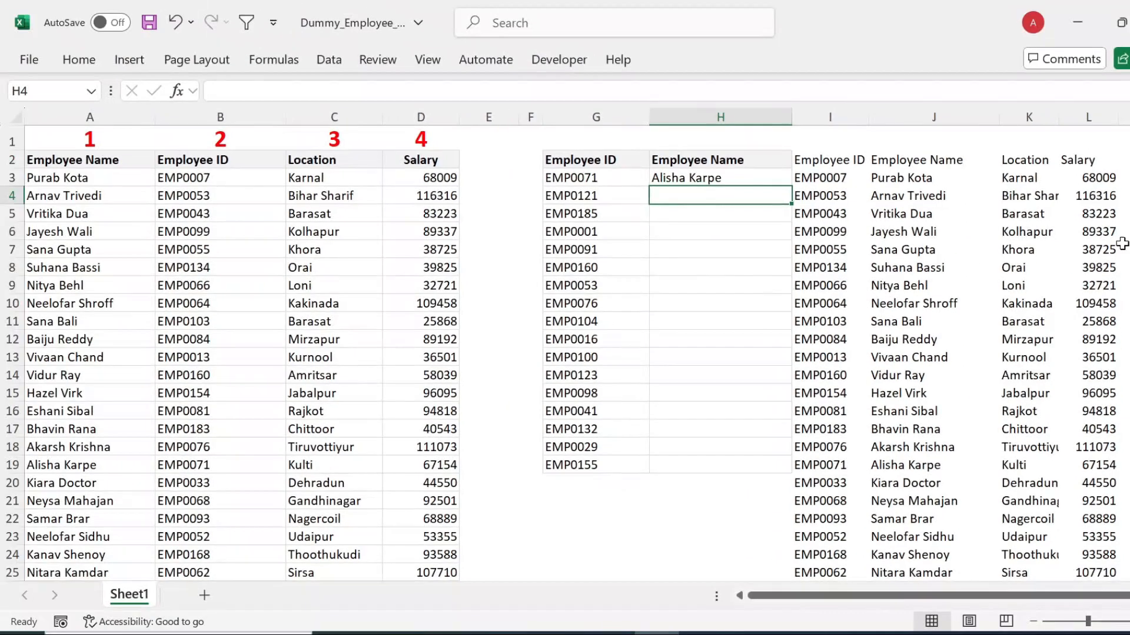
# - Delete the helper CHOOSECOLS formula in I2 to clear its spilled table
pyautogui.click(755, 179)
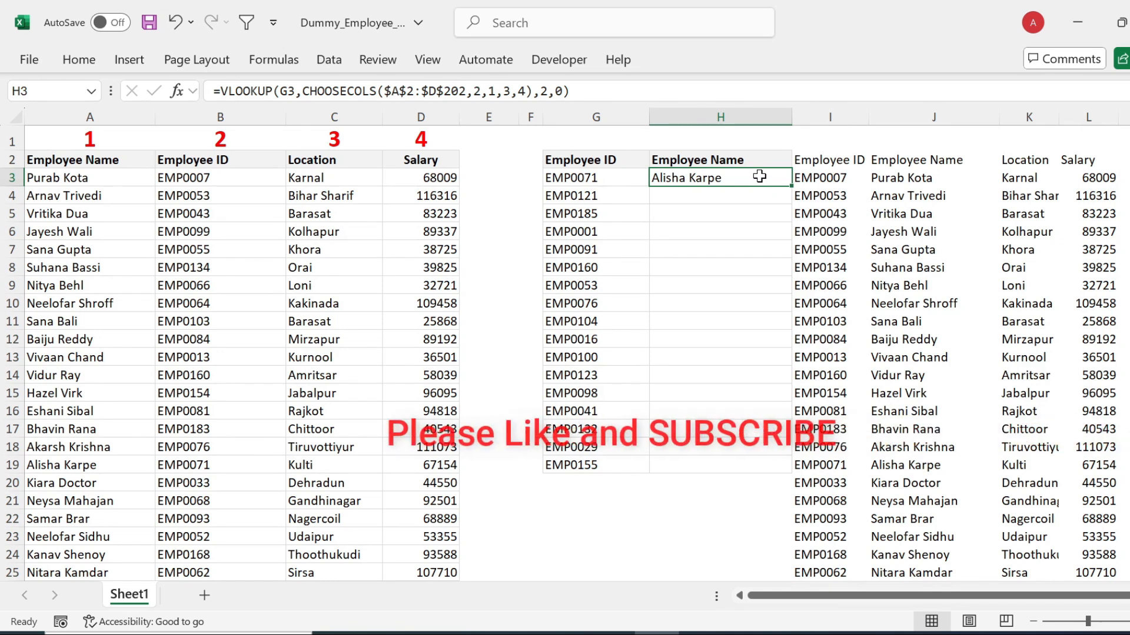
pyautogui.click(836, 160)
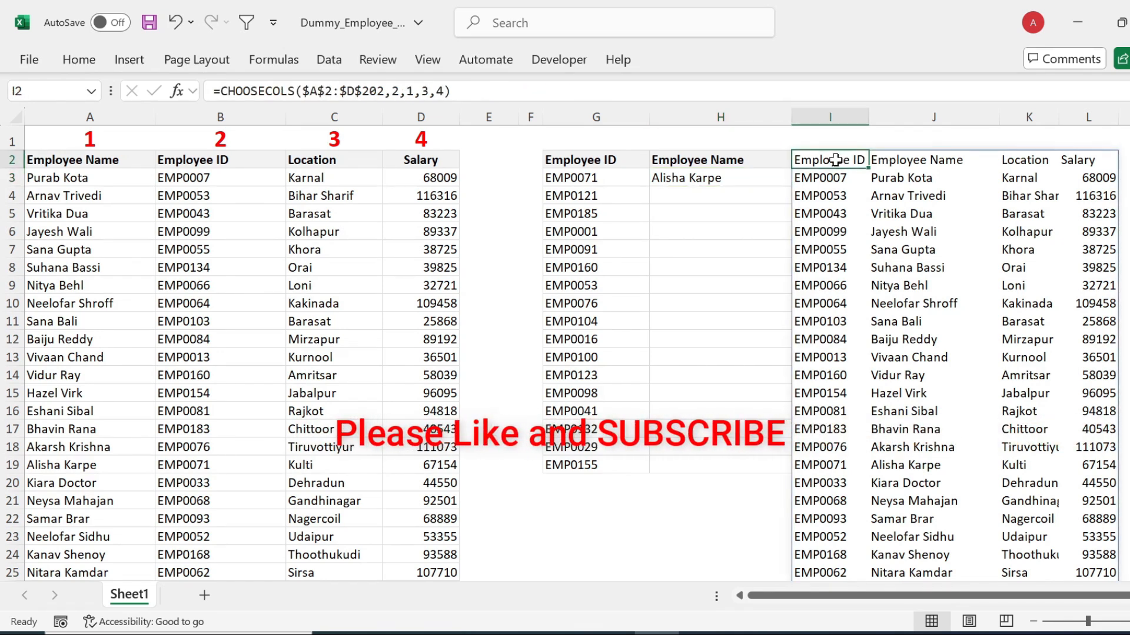
pyautogui.press('Delete')
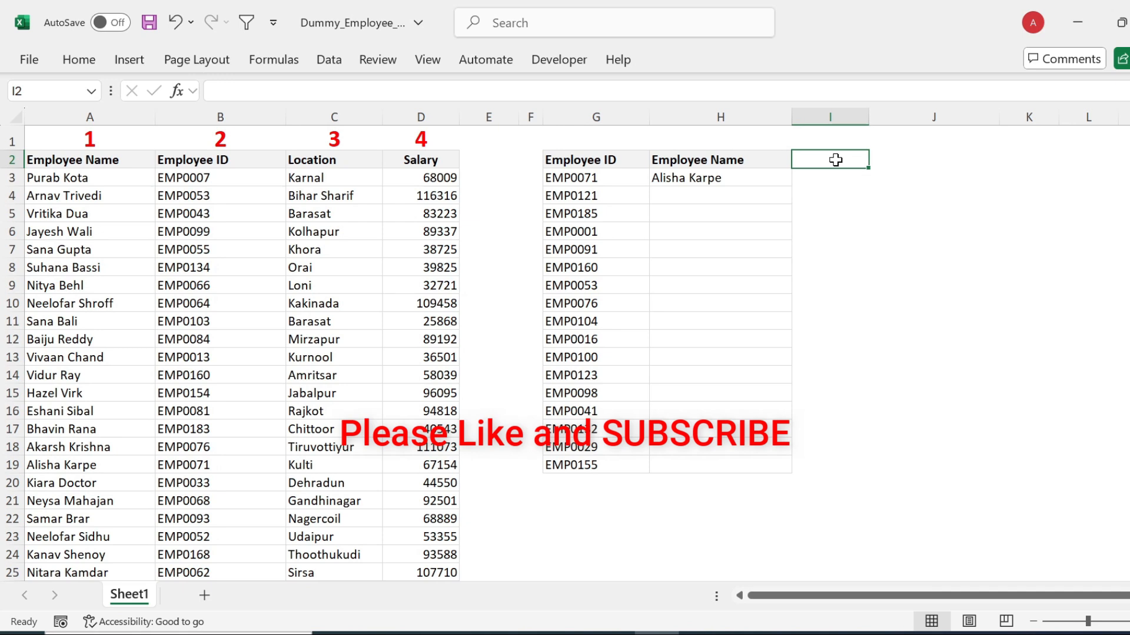
# - Fill the lookup formula from H3 down to H19 and compare the first result with its source row in A19:B19
pyautogui.click(750, 178)
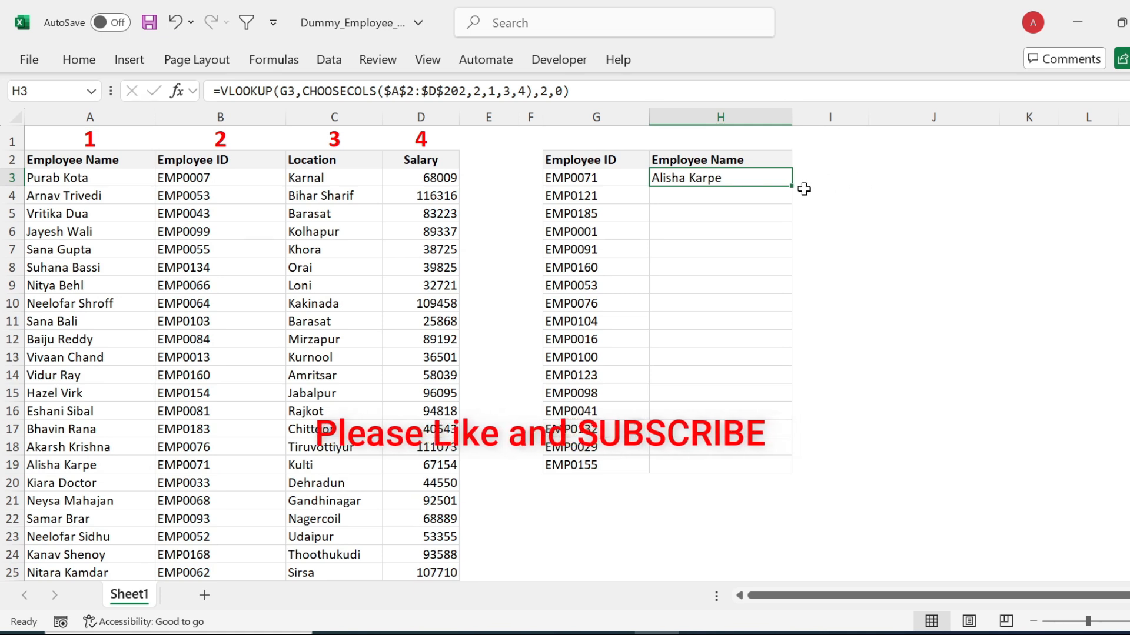
pyautogui.moveTo(792, 186); pyautogui.dragTo(802, 469)
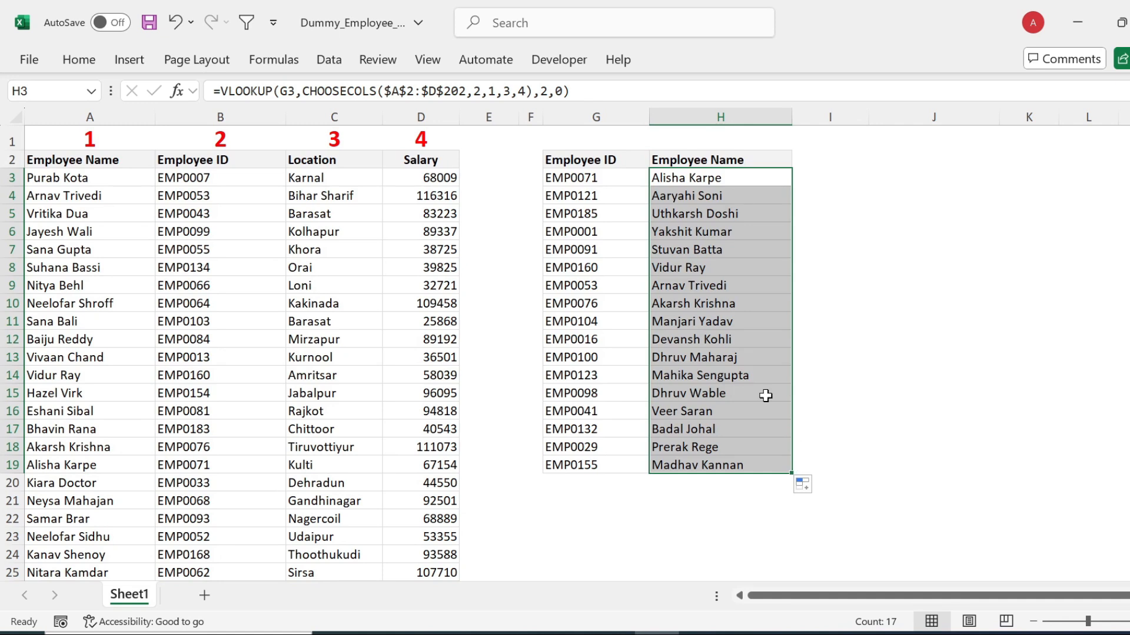
pyautogui.click(750, 358)
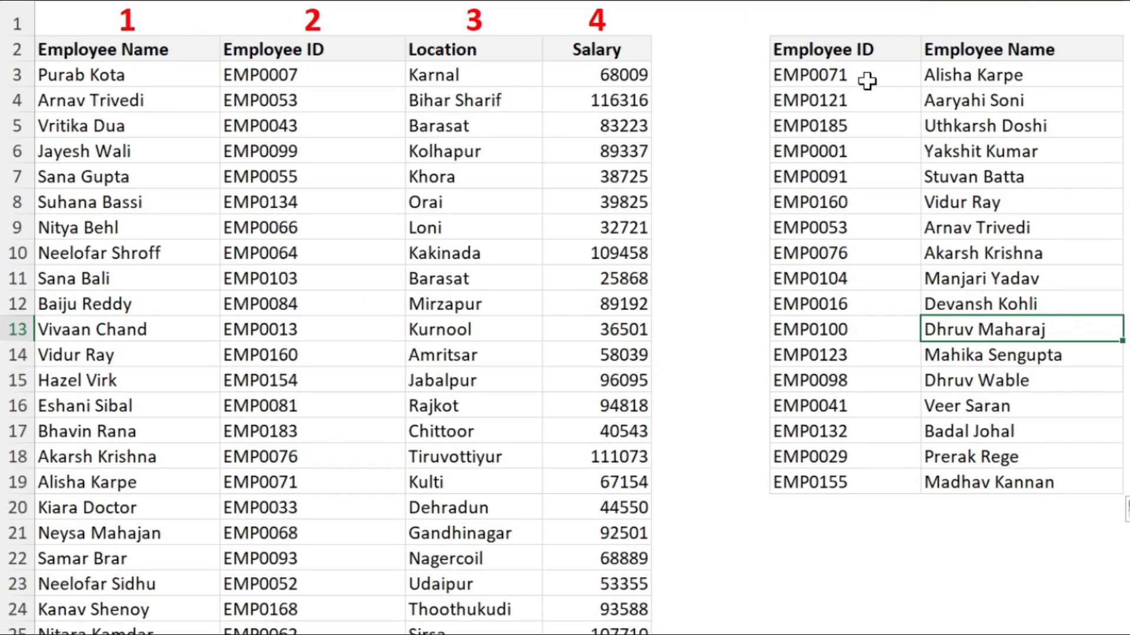
pyautogui.click(612, 181)
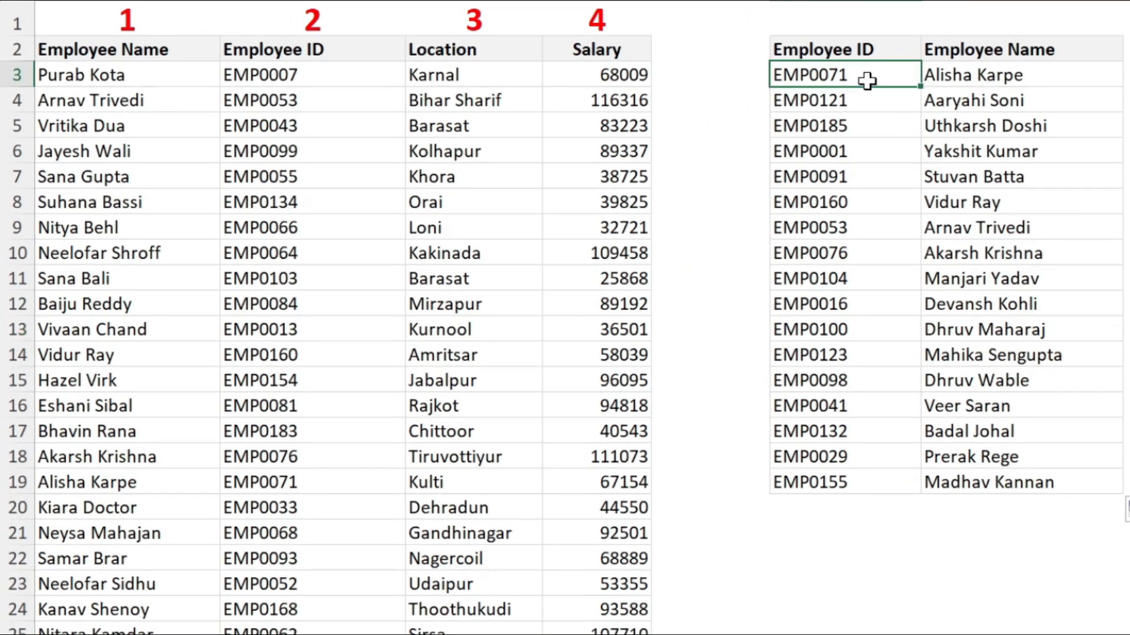
pyautogui.click(160, 483)
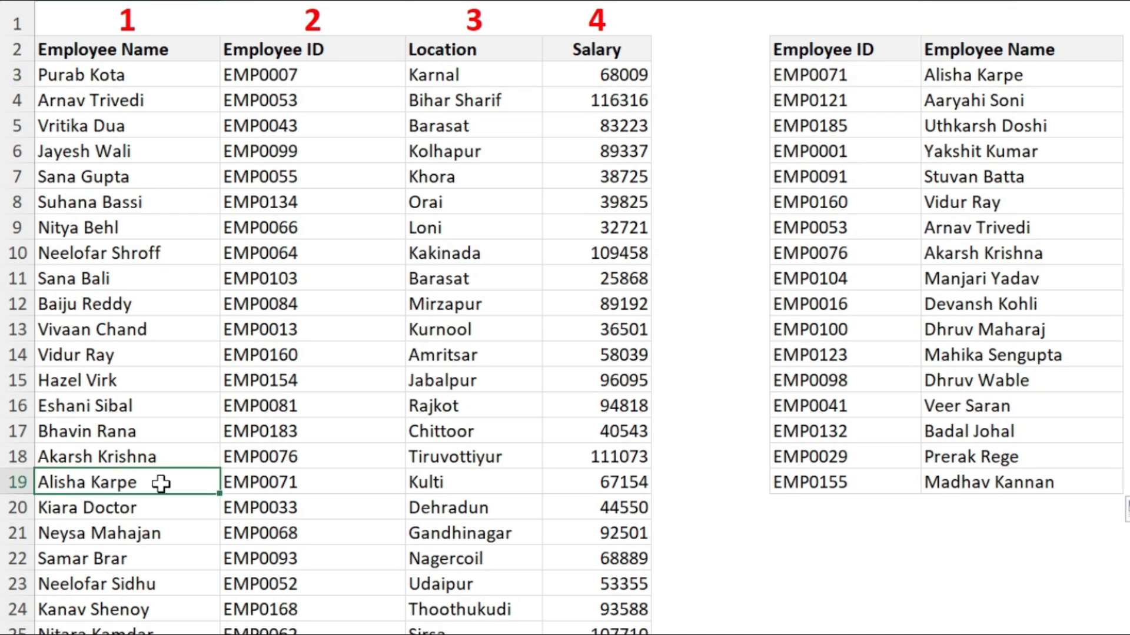
pyautogui.moveTo(160, 483); pyautogui.dragTo(259, 480)
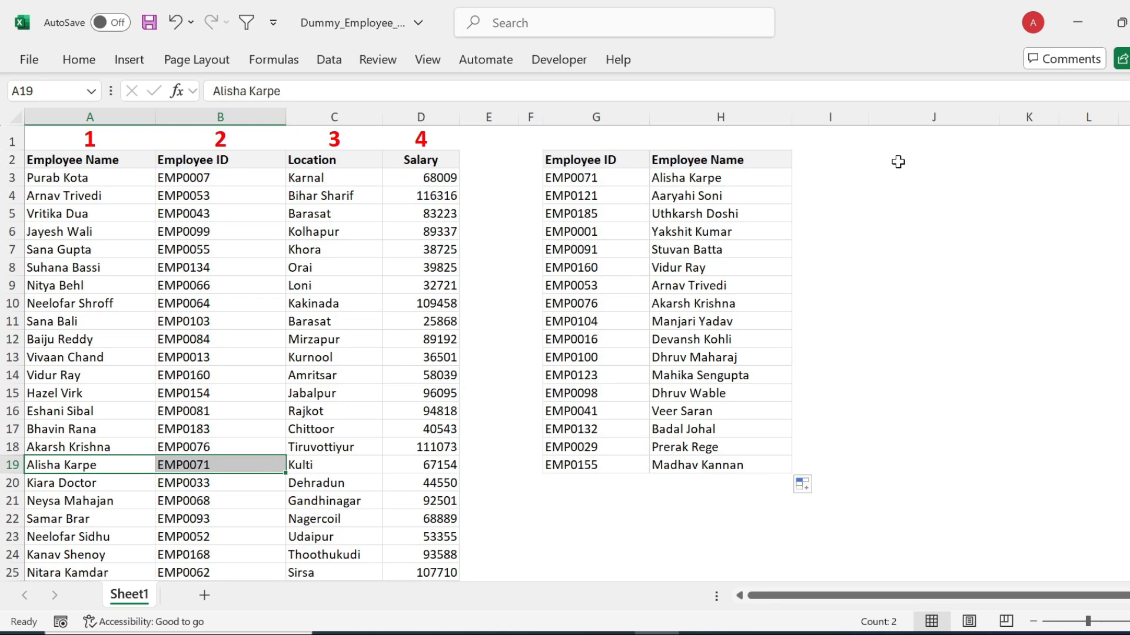
# - Change the lookup value in the H3 formula to $G3 so that its column is locked
pyautogui.click(738, 180)
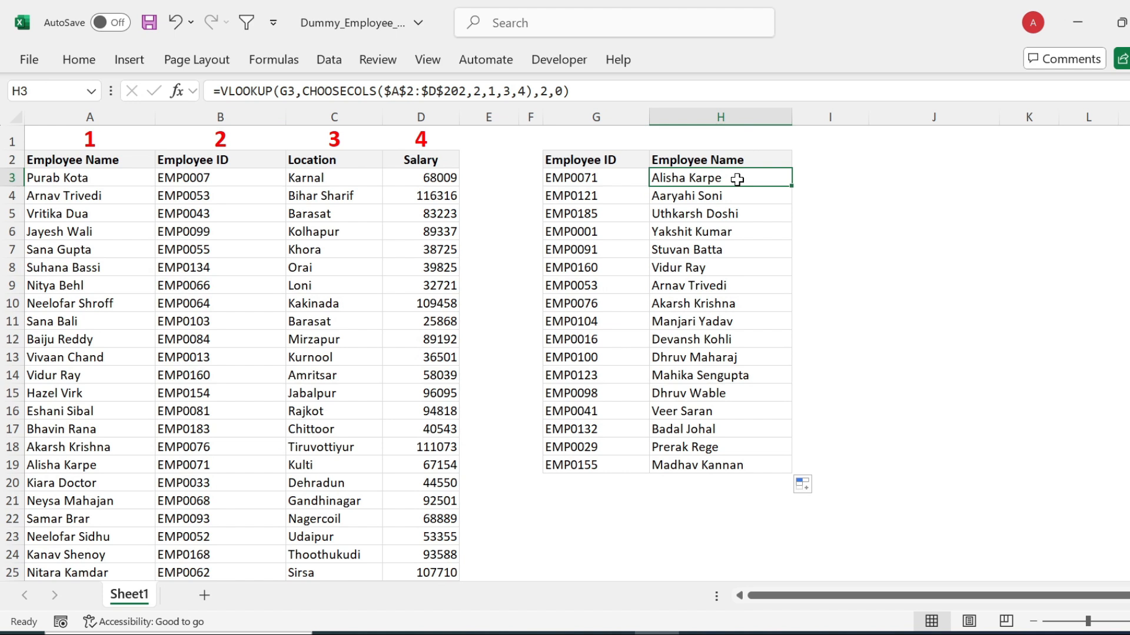
pyautogui.press('F2')
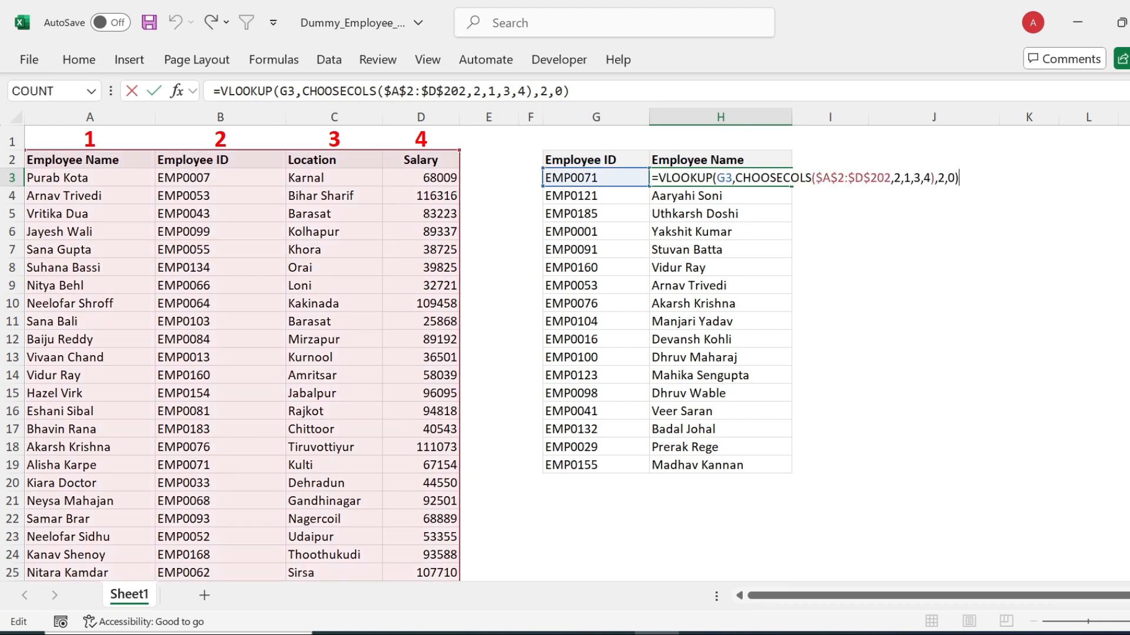
pyautogui.moveTo(732, 178); pyautogui.dragTo(717, 179)
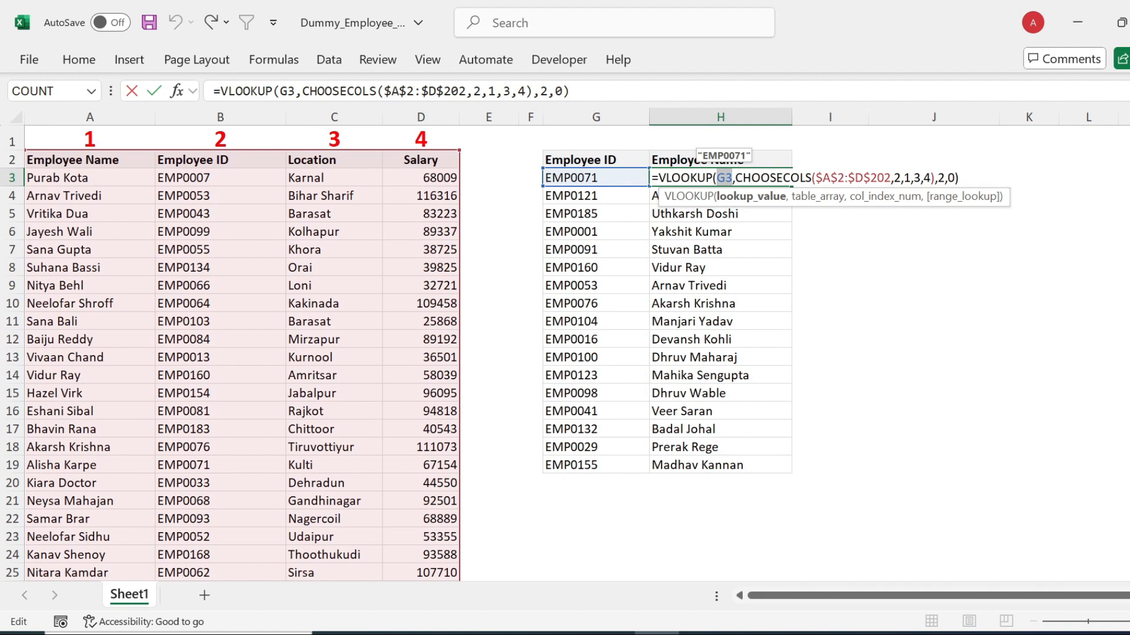
pyautogui.press('F4')
pyautogui.press('F4')
pyautogui.press('F4')
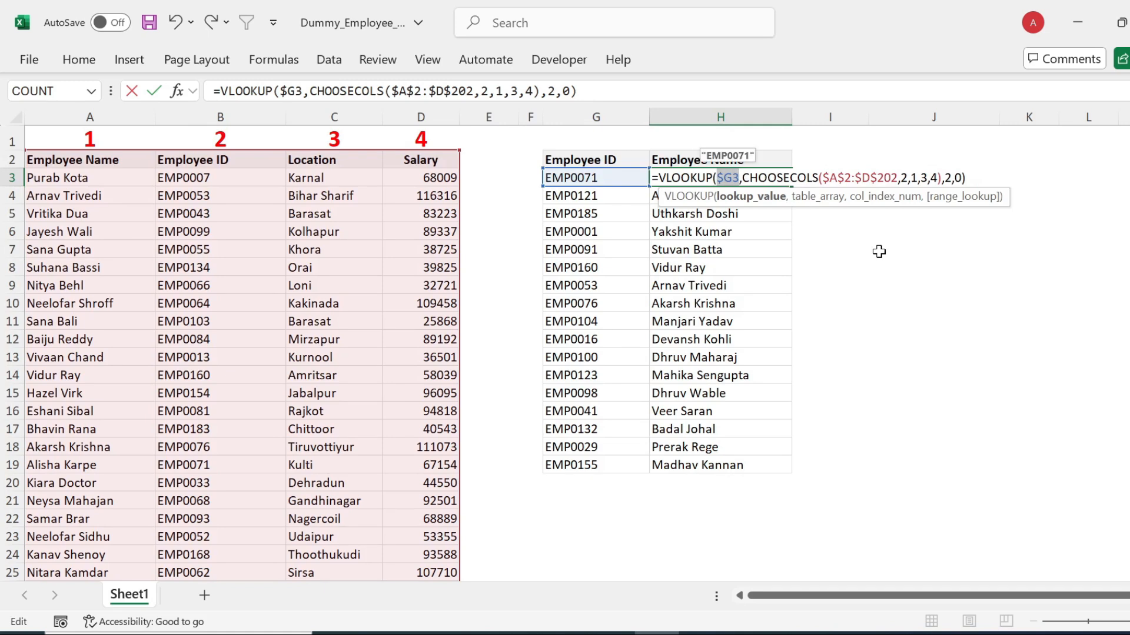
pyautogui.press('Return')
# - Fill the H3 formula across and down through J19, and autofit the width of column I
pyautogui.click(767, 182)
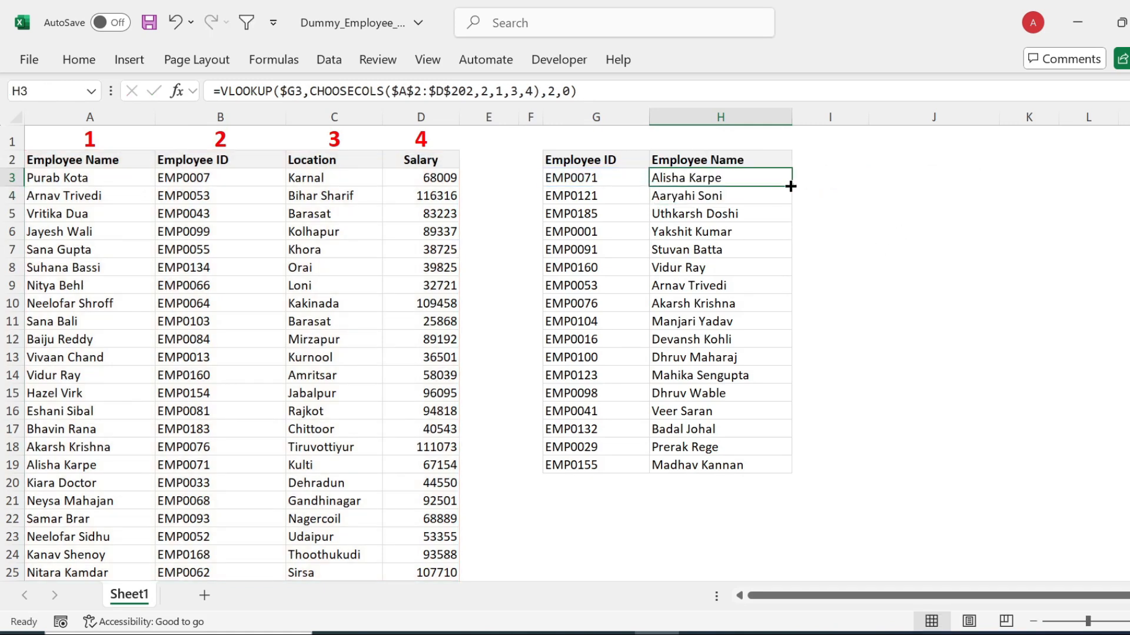
pyautogui.moveTo(790, 186); pyautogui.dragTo(963, 472)
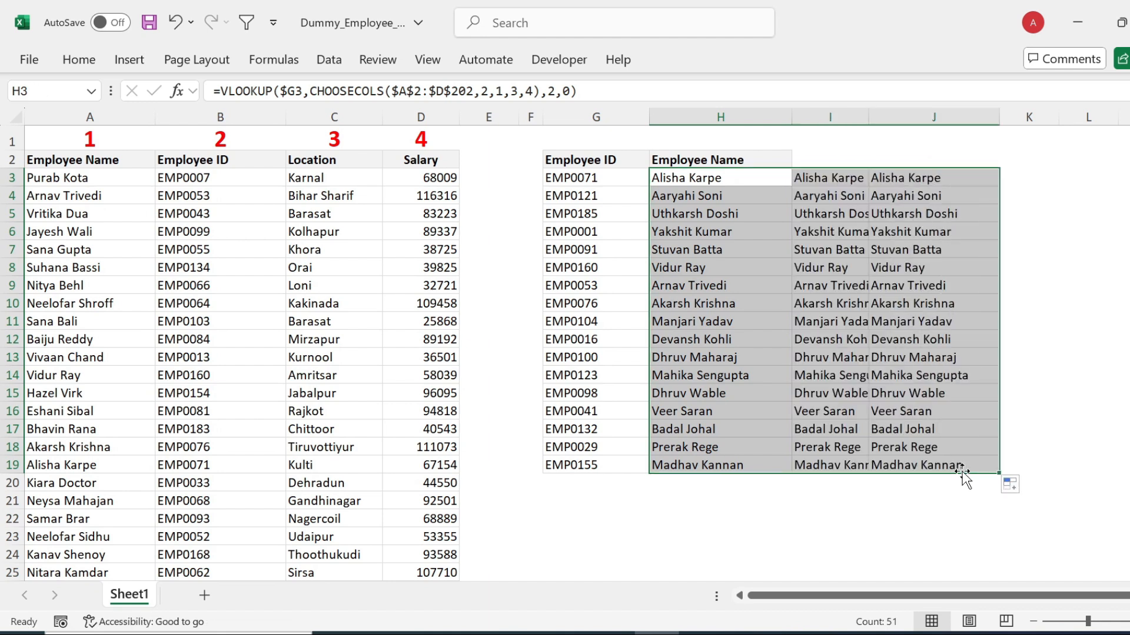
pyautogui.doubleClick(868, 117)
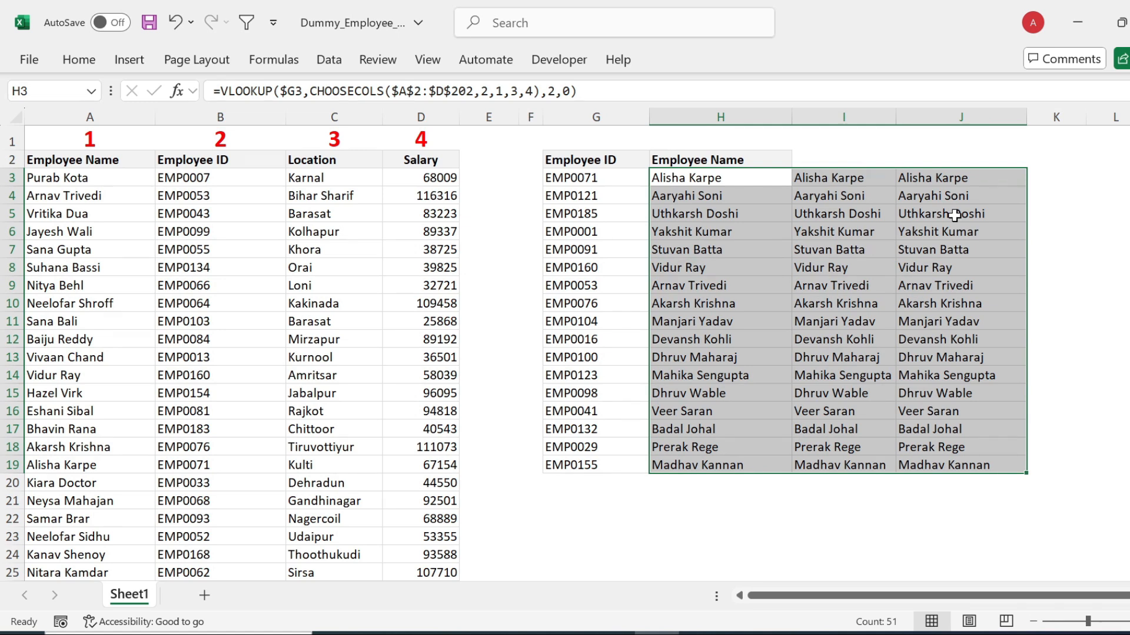
# - Set the VLOOKUP column index in I3 to 3 to return the location
pyautogui.click(845, 180)
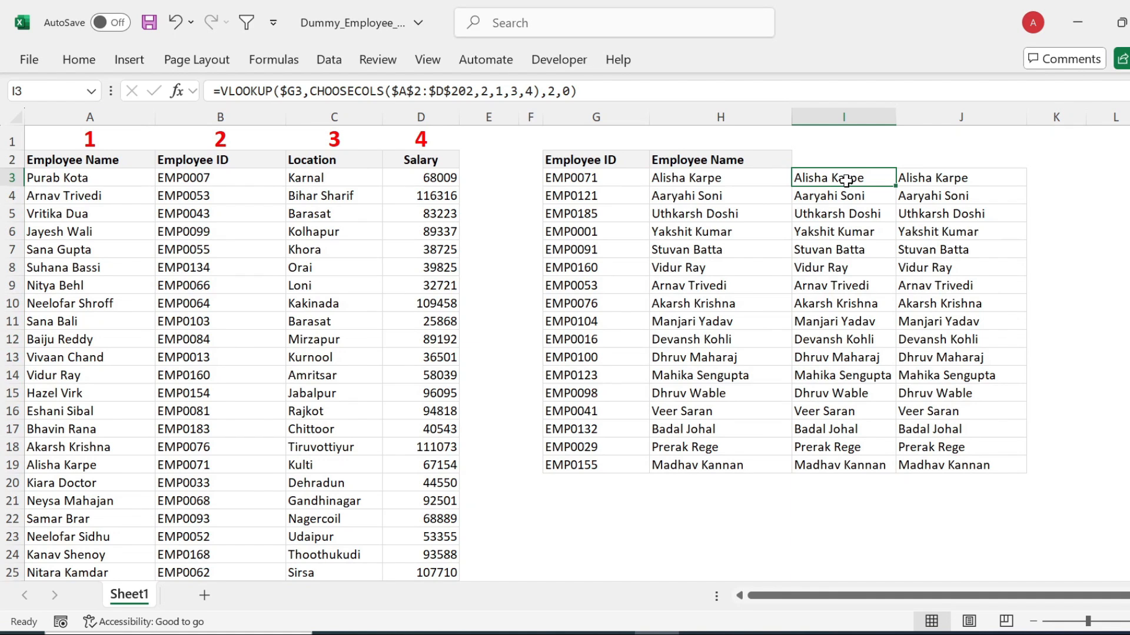
pyautogui.press('F2')
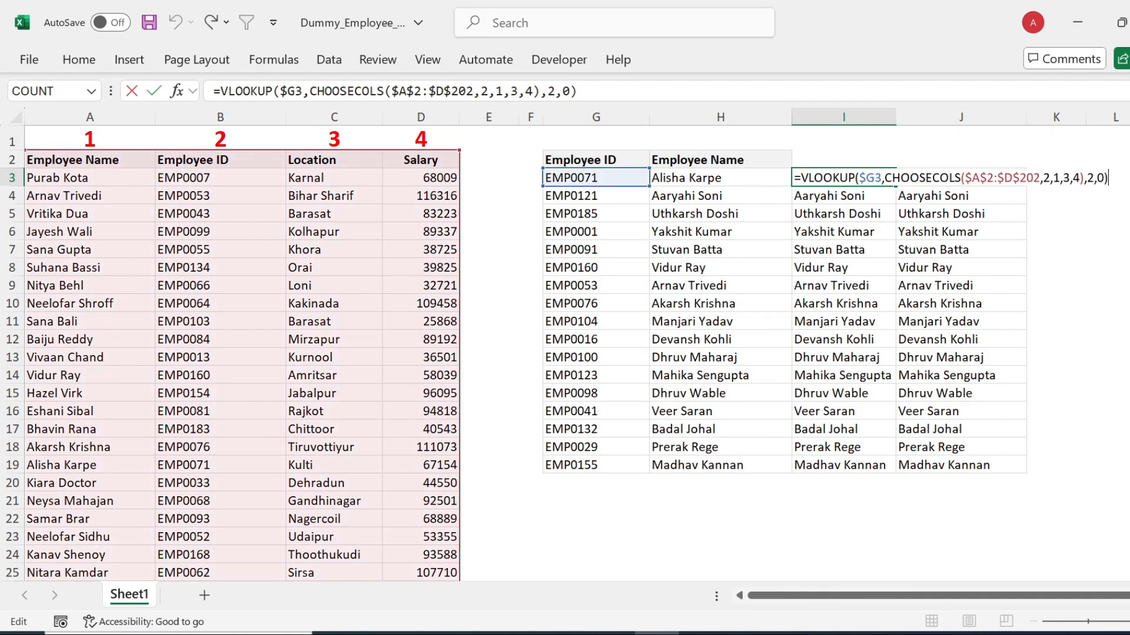
pyautogui.click(1070, 179)
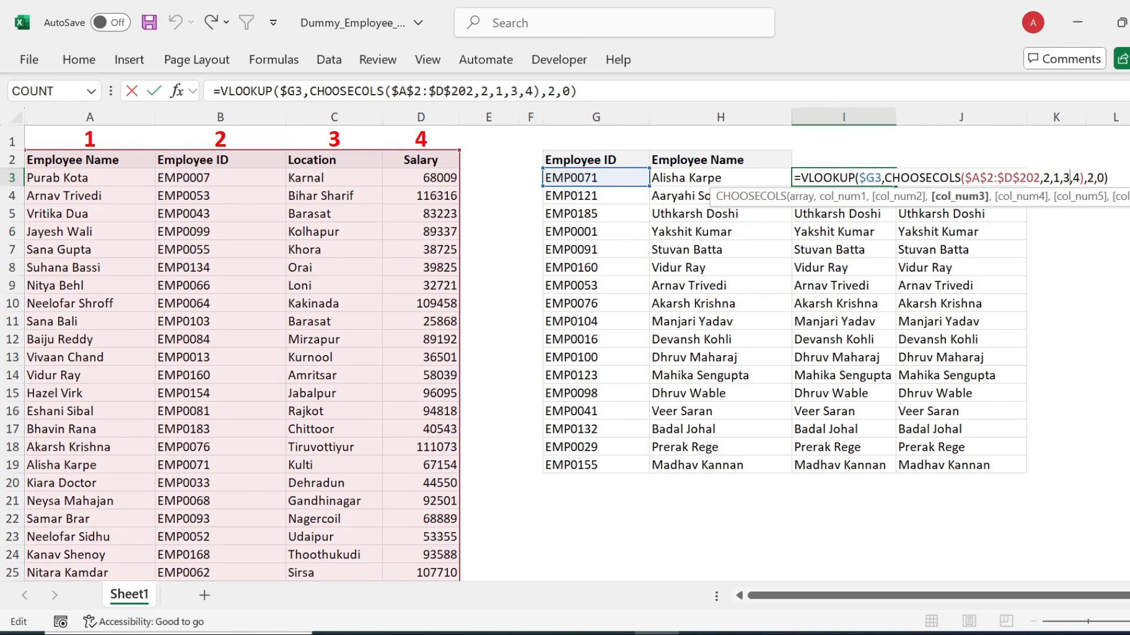
pyautogui.click(1094, 178)
pyautogui.press('BackSpace')
pyautogui.write('3')
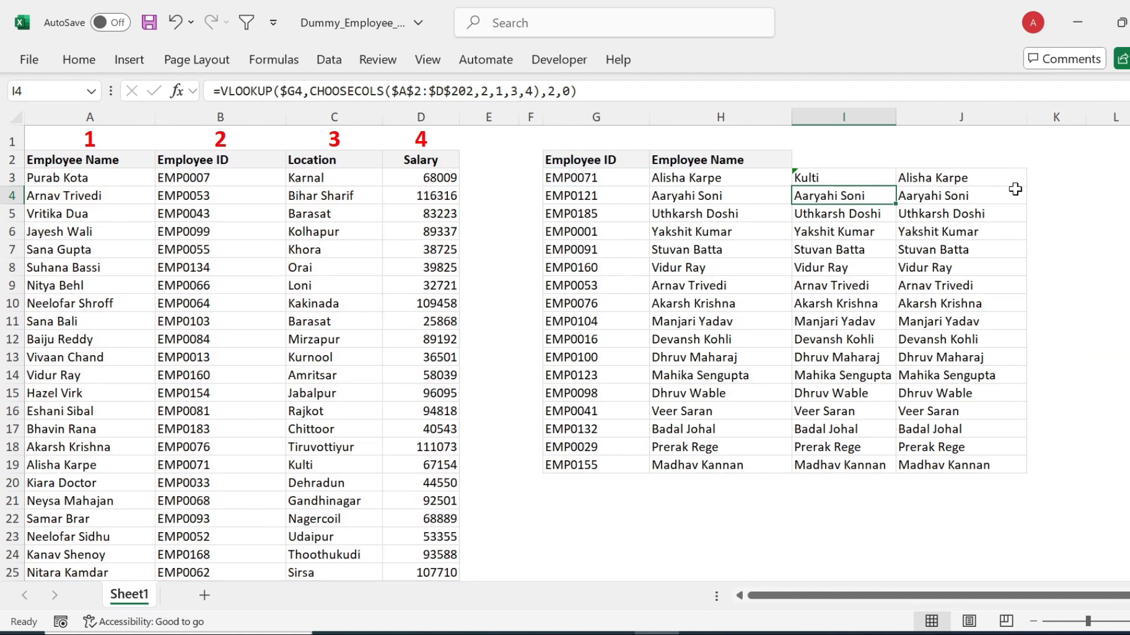
# - Set the VLOOKUP column index in J3 to 4 to return the salary
pyautogui.click(954, 178)
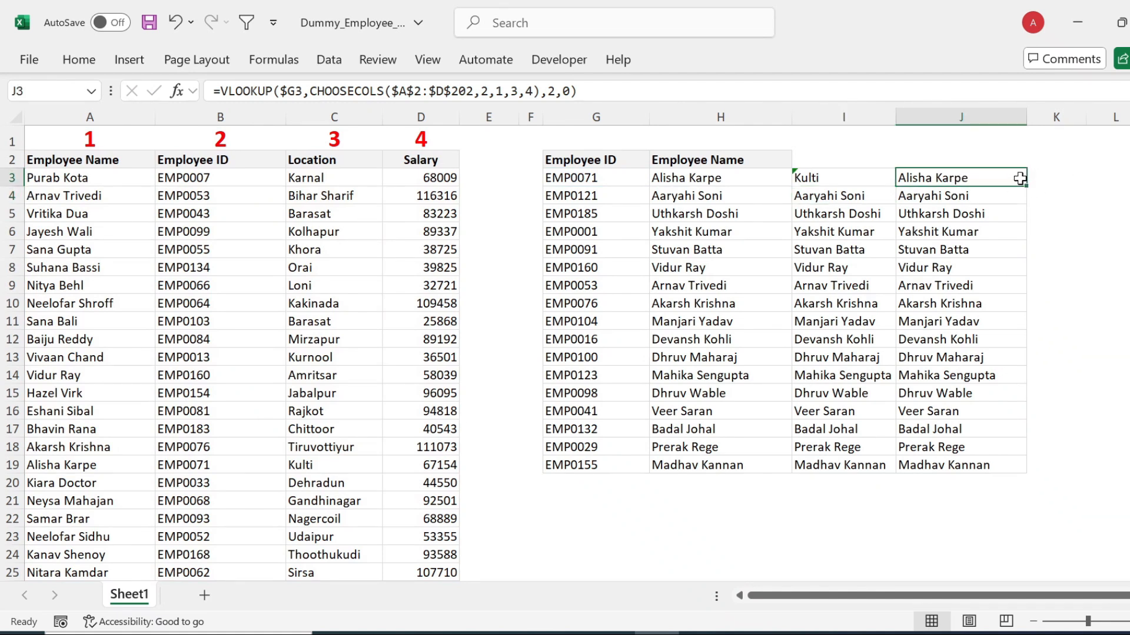
pyautogui.press('F2')
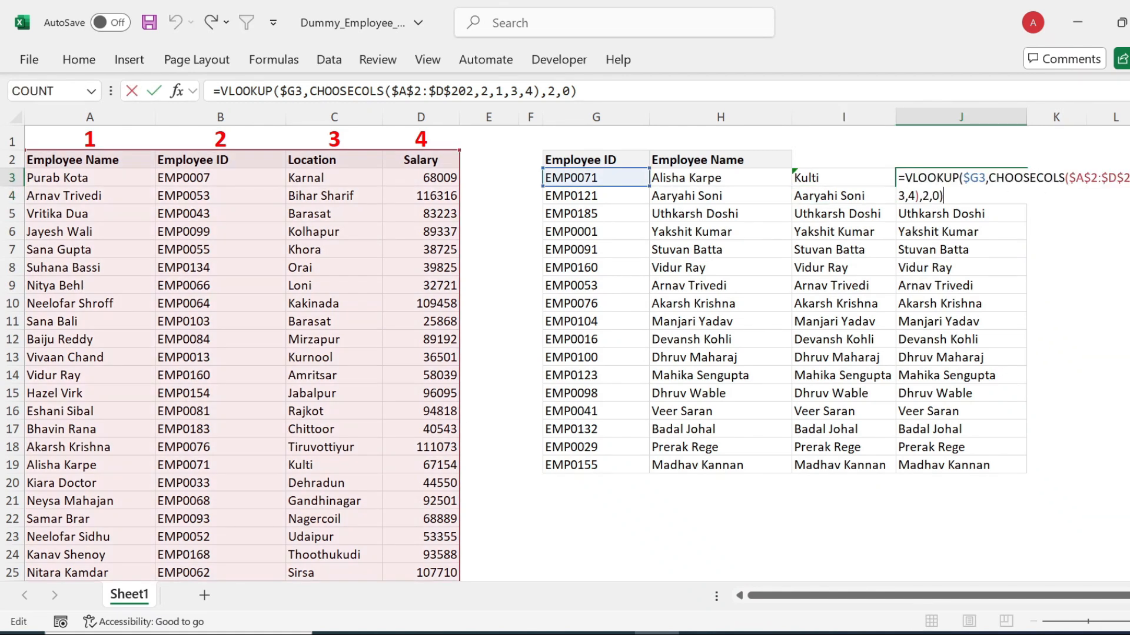
pyautogui.click(929, 196)
pyautogui.press('BackSpace')
pyautogui.write('4')
pyautogui.press('Return')
# - Fill the location and salary formulas from I3:J3 down to row 19
pyautogui.click(844, 178)
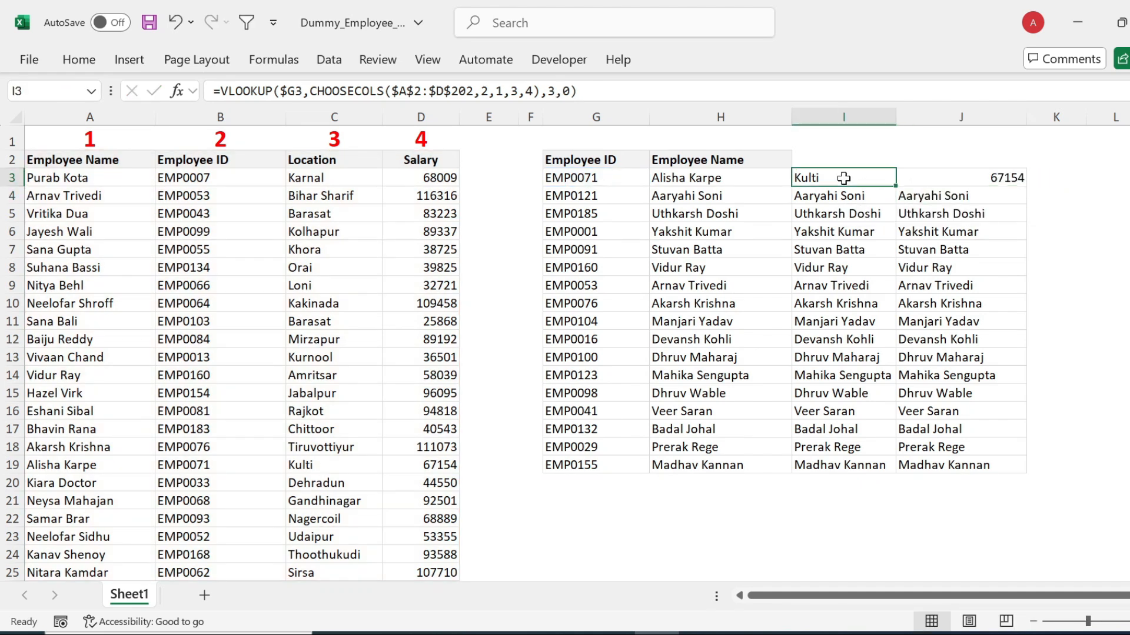
pyautogui.hotkey('shift', 'Right')
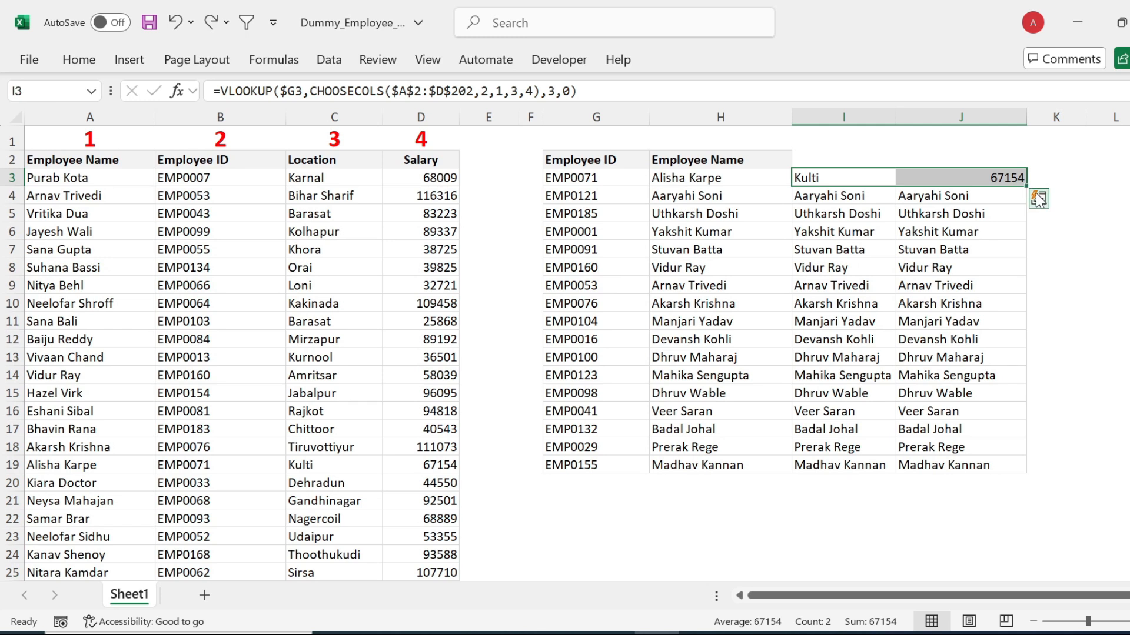
pyautogui.moveTo(1026, 187); pyautogui.dragTo(1046, 468)
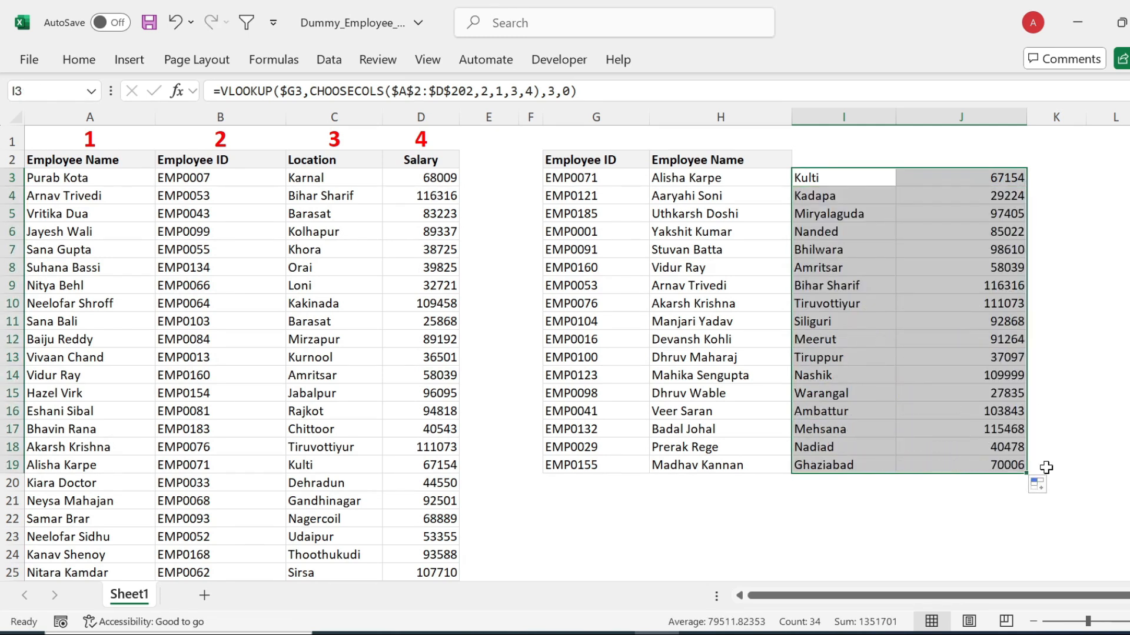